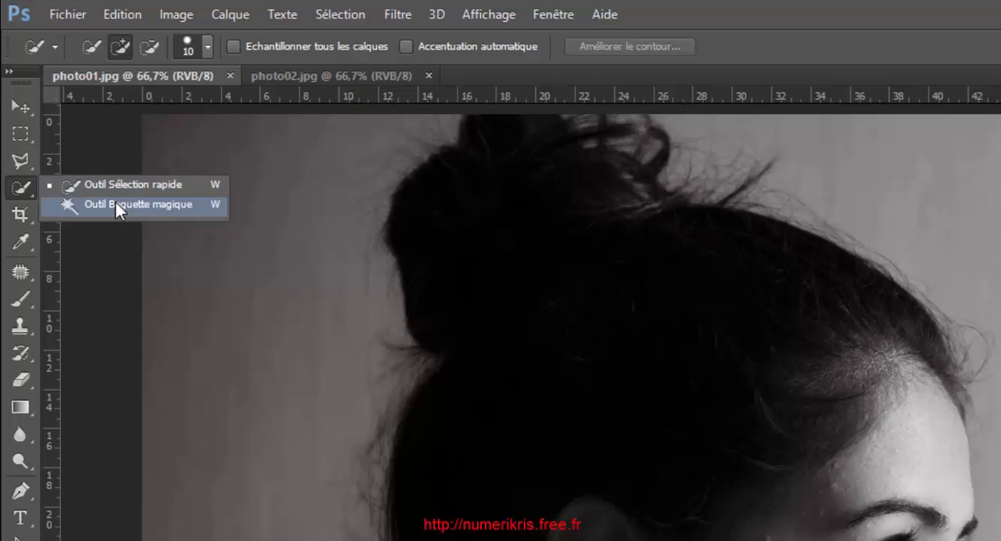
pyautogui.click(23, 478)
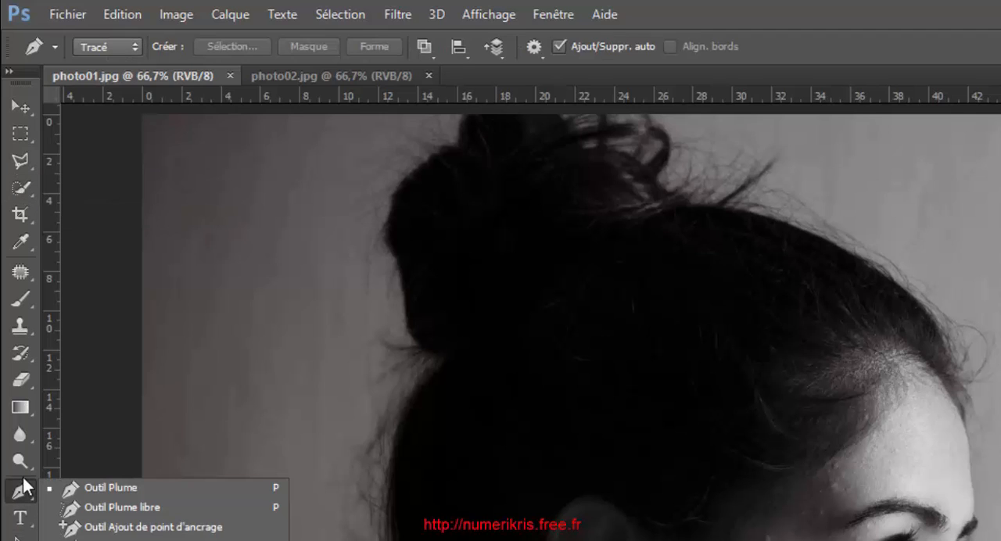
pyautogui.click(22, 169)
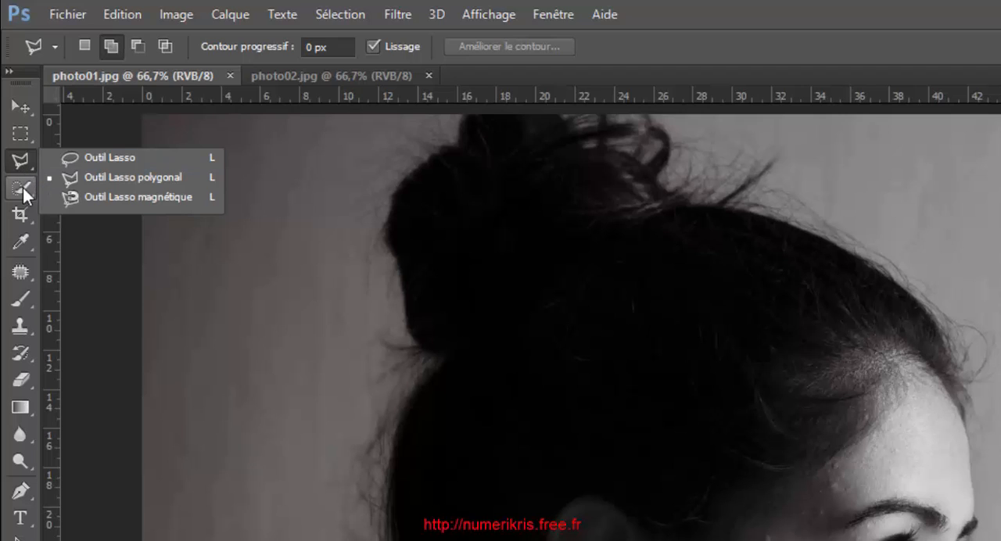
# Select the woman in photo01.jpg, including her hair, hand and shoulders, with the Quick Selection tool at brush size 10
pyautogui.click(22, 188)
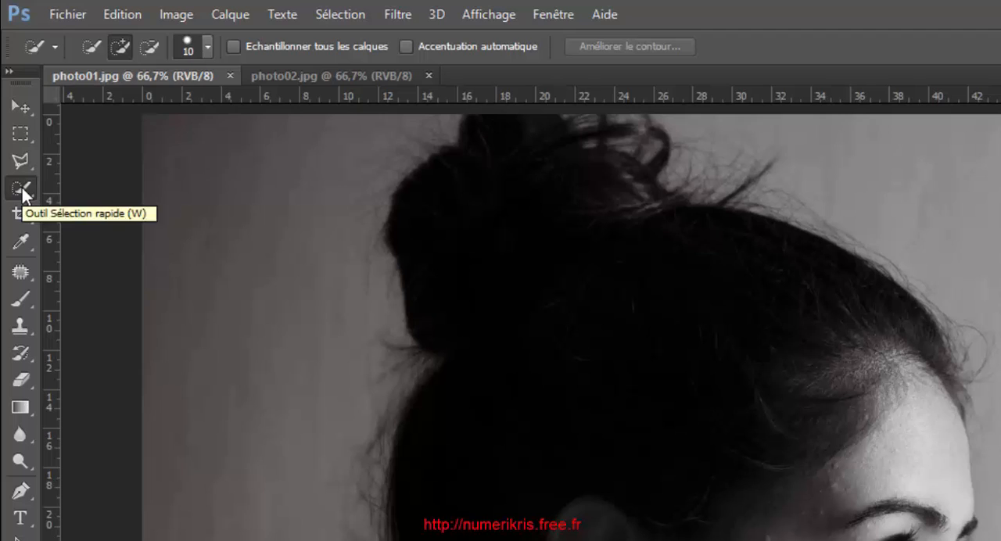
pyautogui.click(23, 190)
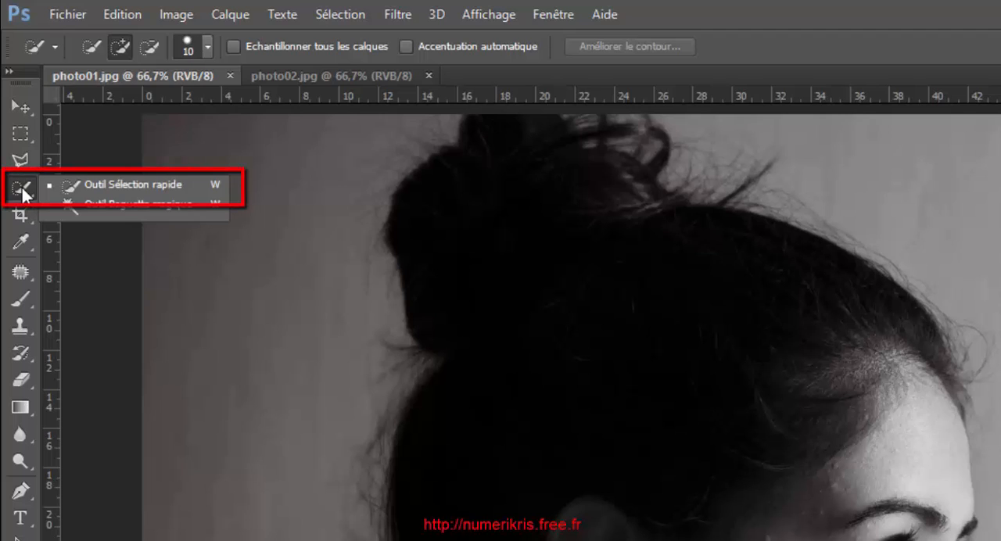
pyautogui.click(136, 190)
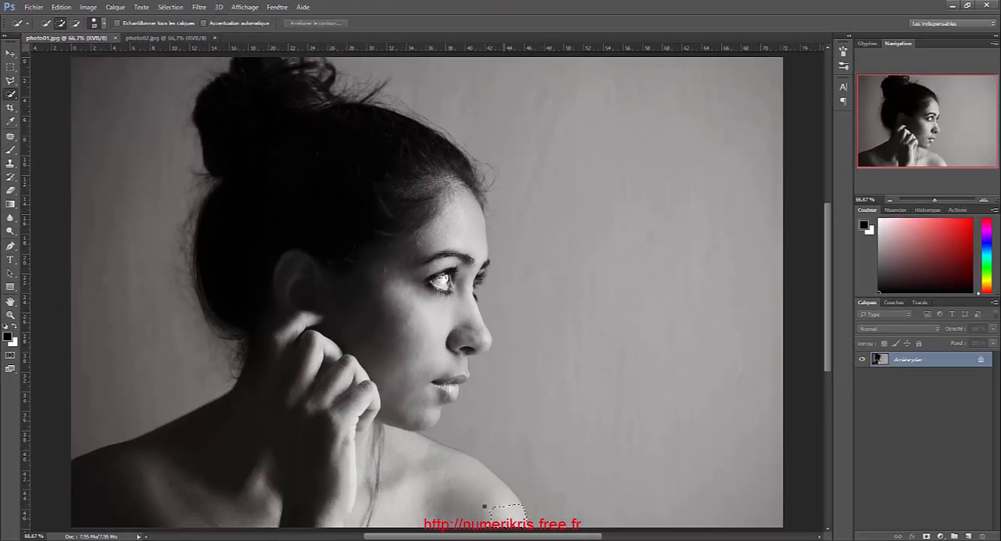
pyautogui.moveTo(480, 501); pyautogui.dragTo(456, 490)
pyautogui.moveTo(360, 462)
pyautogui.mouseDown()
pyautogui.moveTo(333, 468)
pyautogui.moveTo(345, 352)
pyautogui.moveTo(216, 463)
pyautogui.mouseUp()
pyautogui.moveTo(242, 174)
pyautogui.mouseDown()
pyautogui.moveTo(331, 128)
pyautogui.moveTo(384, 217)
pyautogui.moveTo(329, 86)
pyautogui.moveTo(408, 328)
pyautogui.mouseUp()
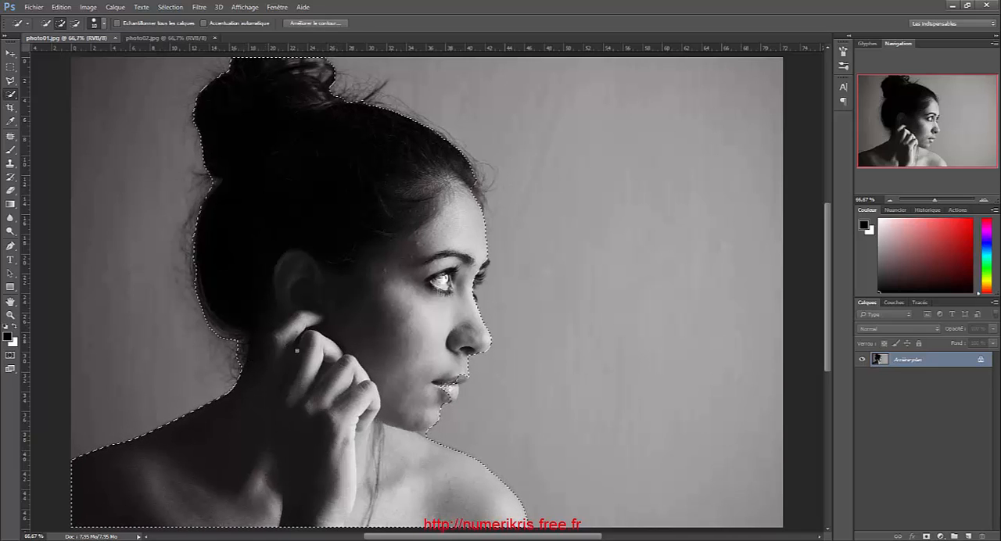
pyautogui.scroll(2, 496, 365)
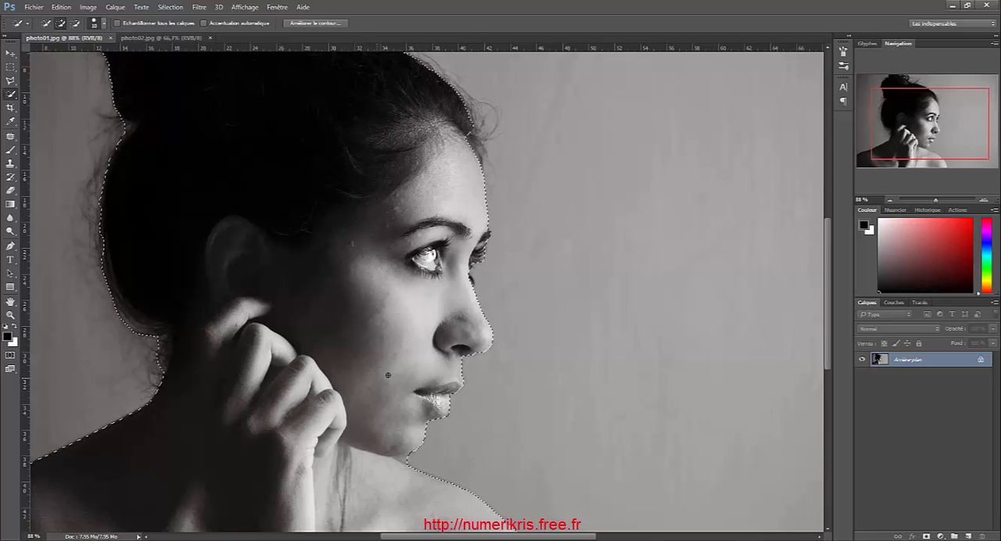
pyautogui.scroll(-3, 389, 372)
pyautogui.scroll(-2, 388, 371)
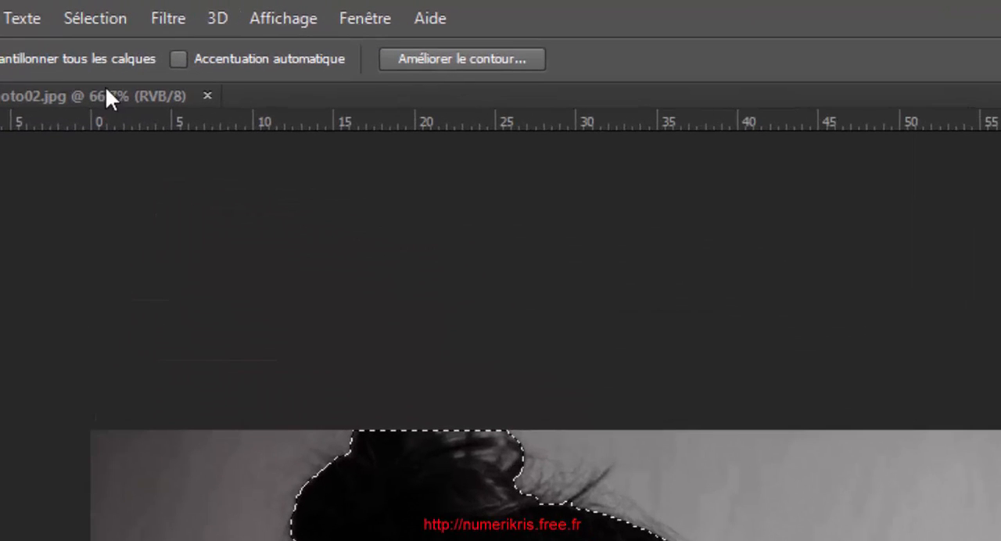
# Use Refine Edge (Améliorer le contour) to output the woman's selection to a new layer with a layer mask
pyautogui.click(116, 24)
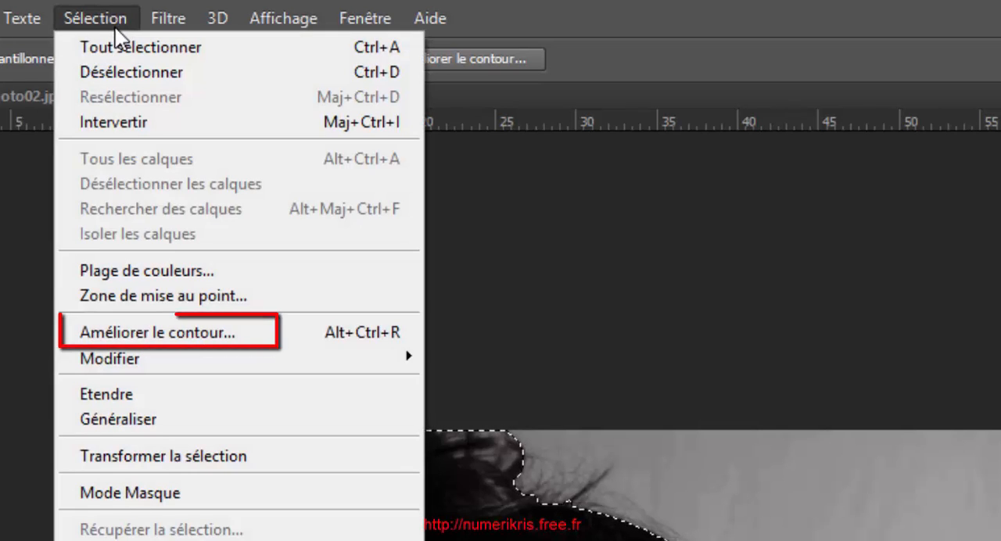
pyautogui.click(117, 342)
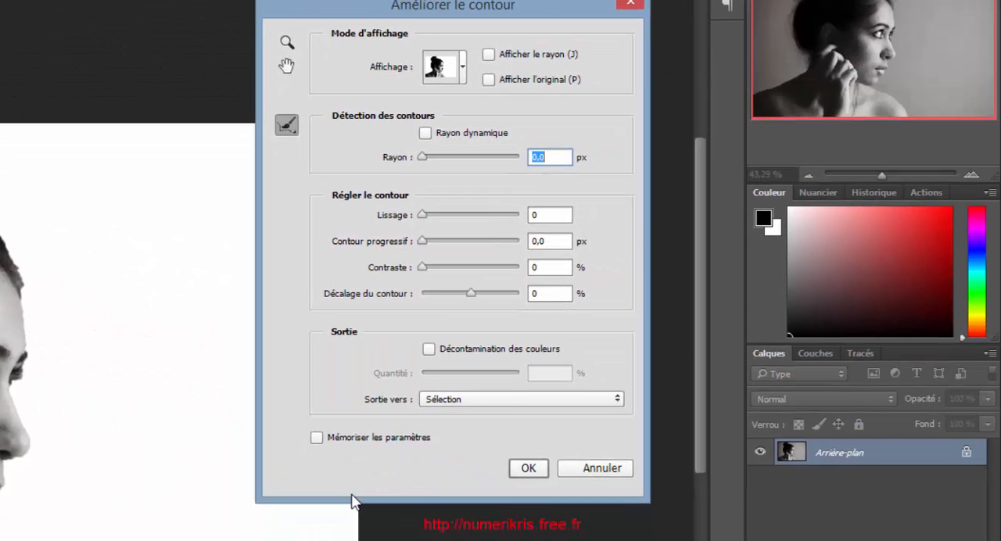
pyautogui.click(448, 401)
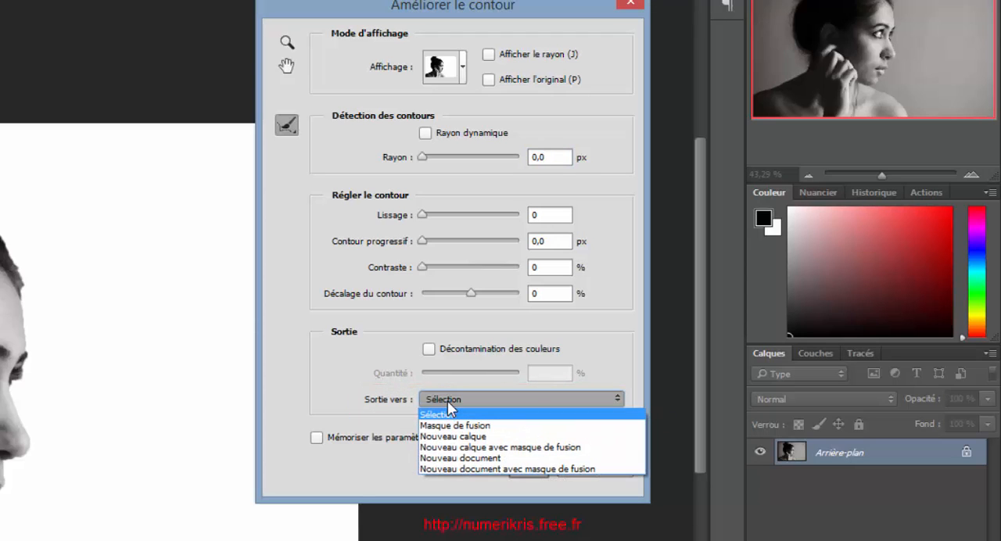
pyautogui.click(447, 451)
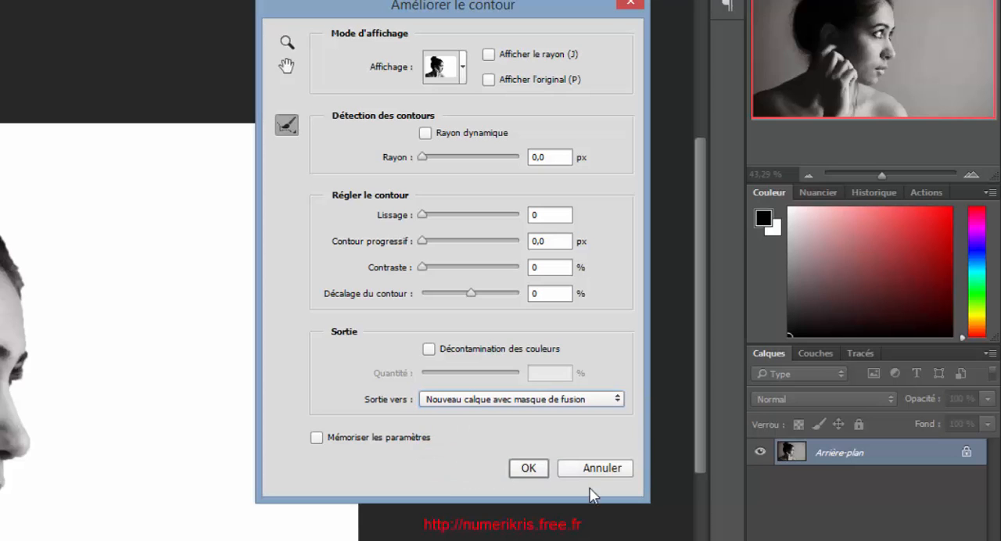
pyautogui.click(536, 465)
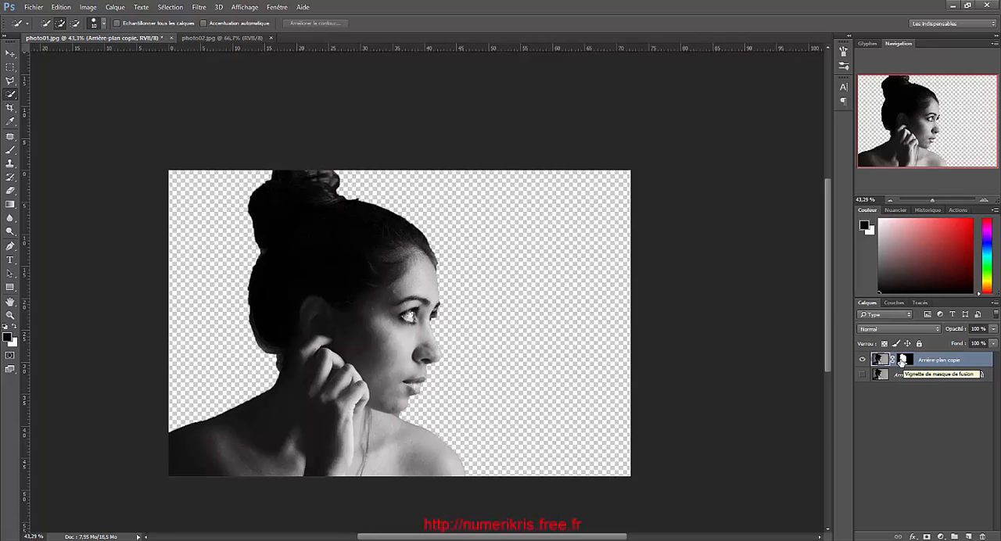
# Convert the mountain landscape in photo02.jpg to grayscale (Niveaux de gris), discarding its colour information
pyautogui.click(242, 38)
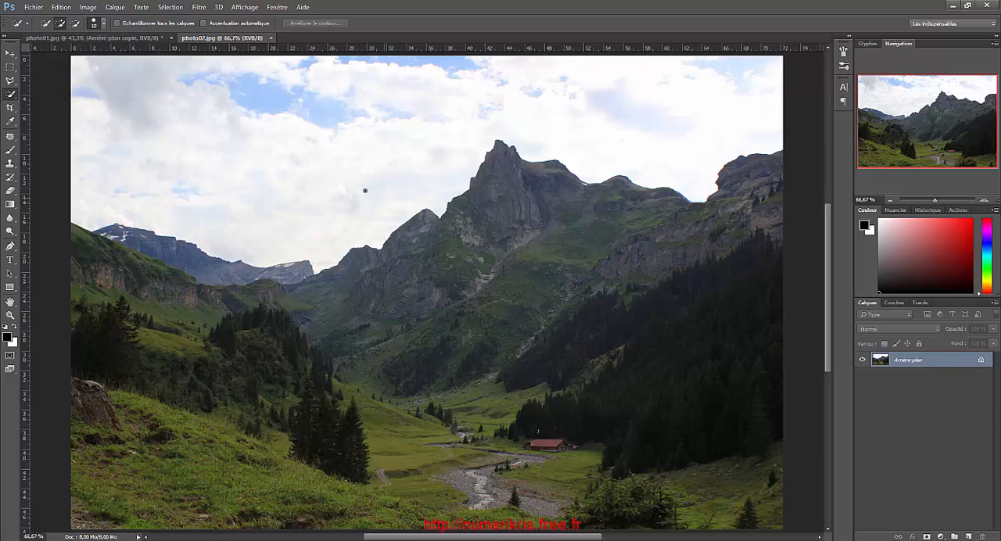
pyautogui.click(87, 7)
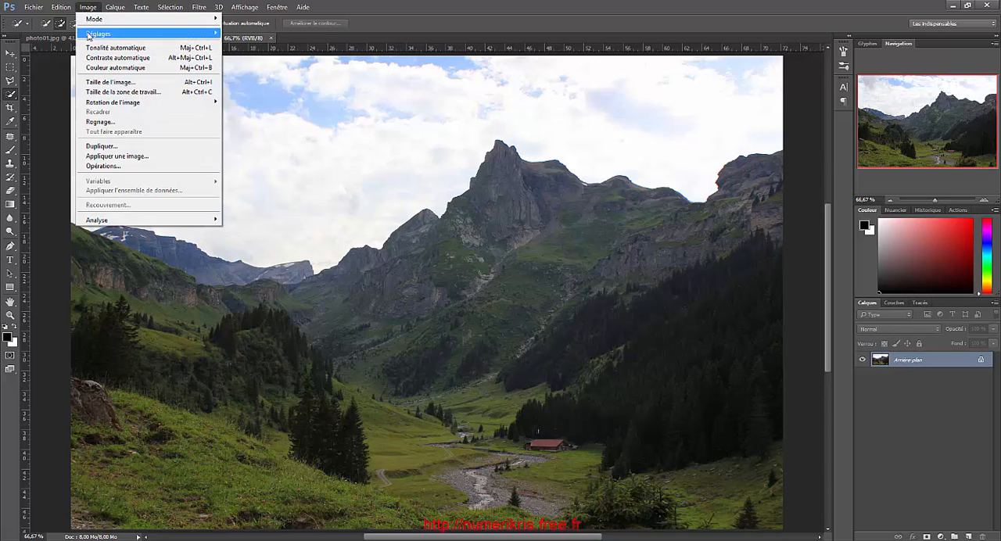
pyautogui.moveTo(89, 34)
pyautogui.moveTo(98, 19)
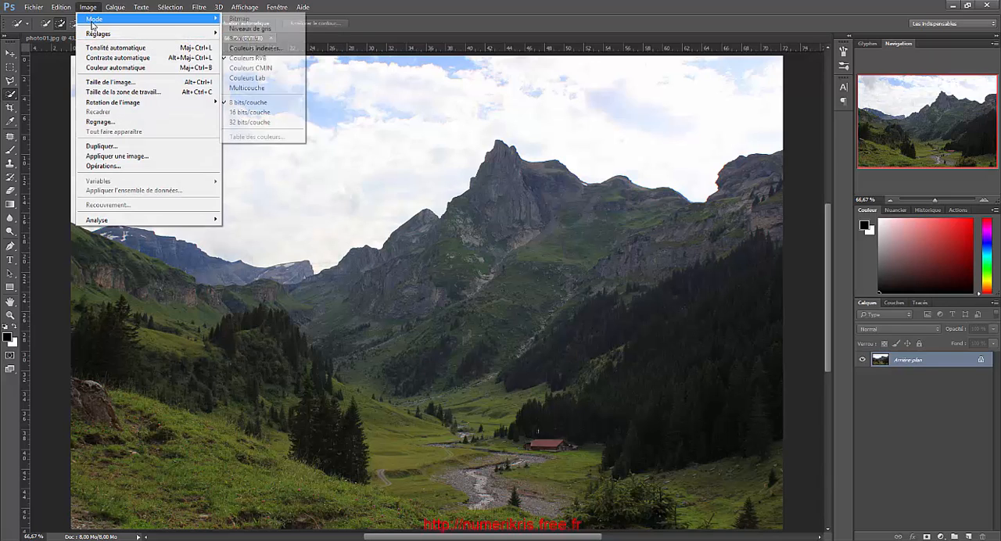
pyautogui.click(258, 29)
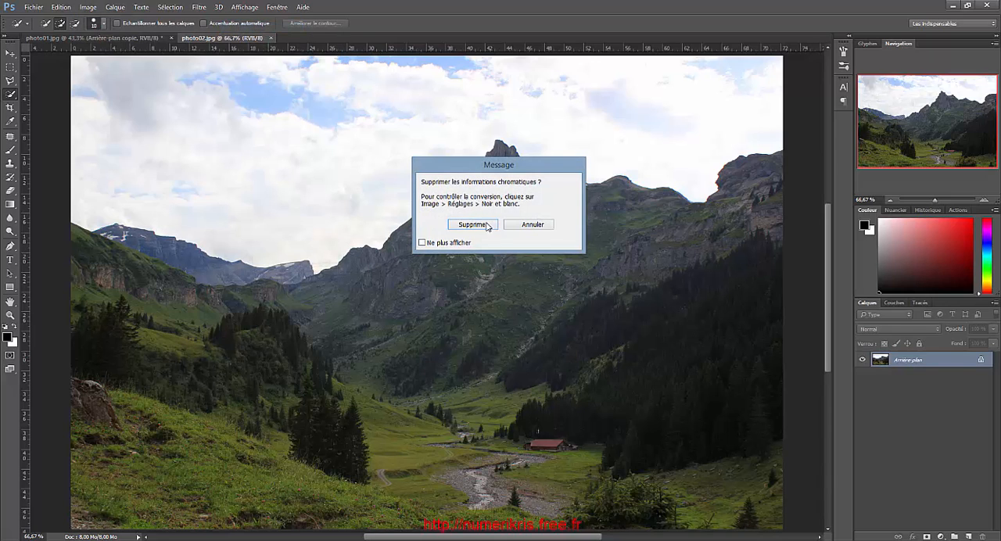
pyautogui.click(477, 223)
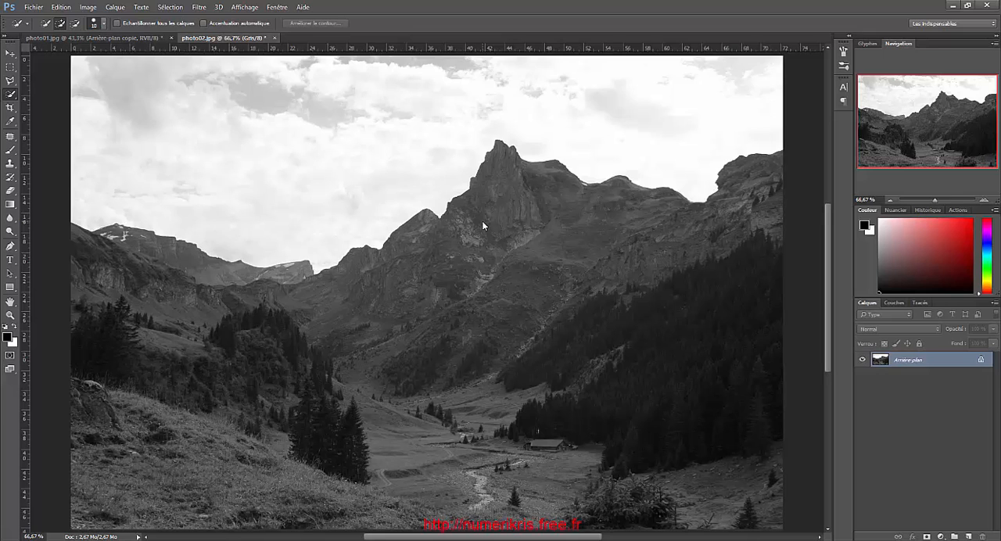
# Increase the landscape's contrast with Levels, setting the input values to 15, 1,27 and 200
pyautogui.hotkey('ctrl', 'l')
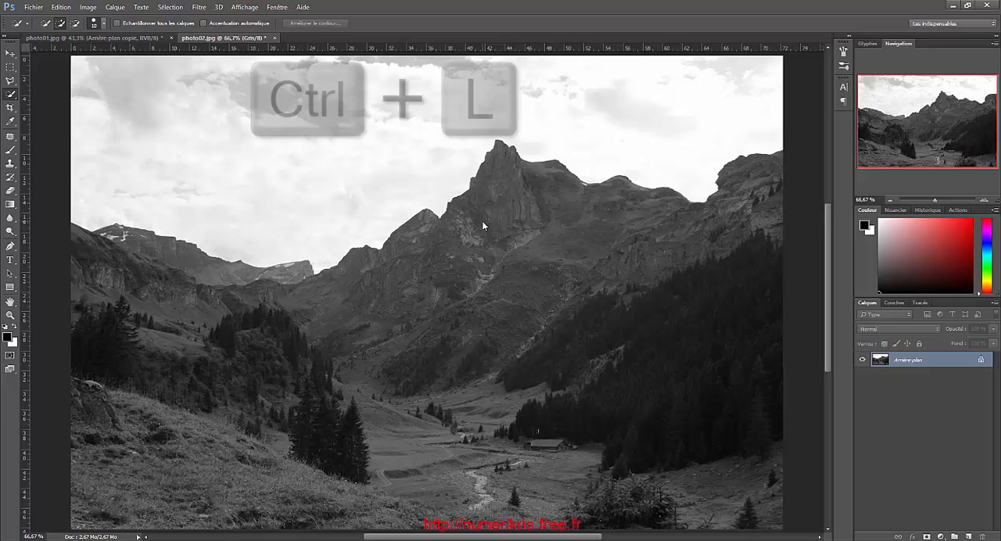
pyautogui.moveTo(582, 179); pyautogui.dragTo(329, 183)
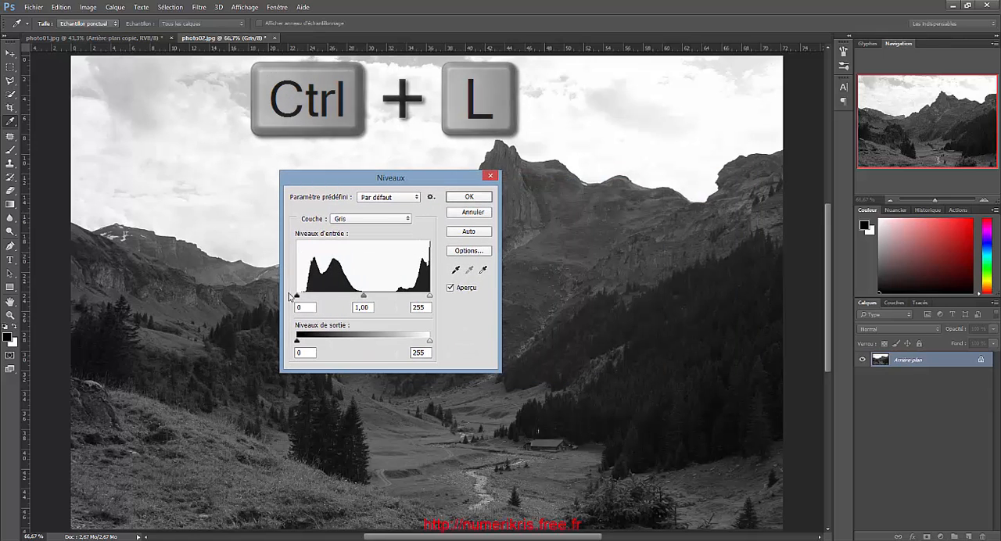
pyautogui.moveTo(298, 295); pyautogui.dragTo(307, 298)
pyautogui.moveTo(367, 297); pyautogui.dragTo(358, 300)
pyautogui.moveTo(430, 296); pyautogui.dragTo(347, 301)
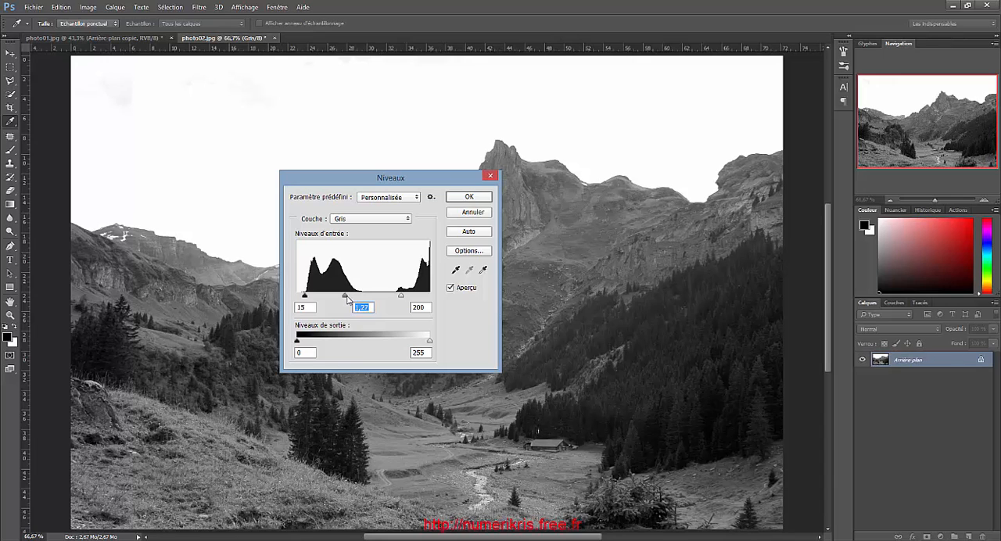
pyautogui.click(470, 198)
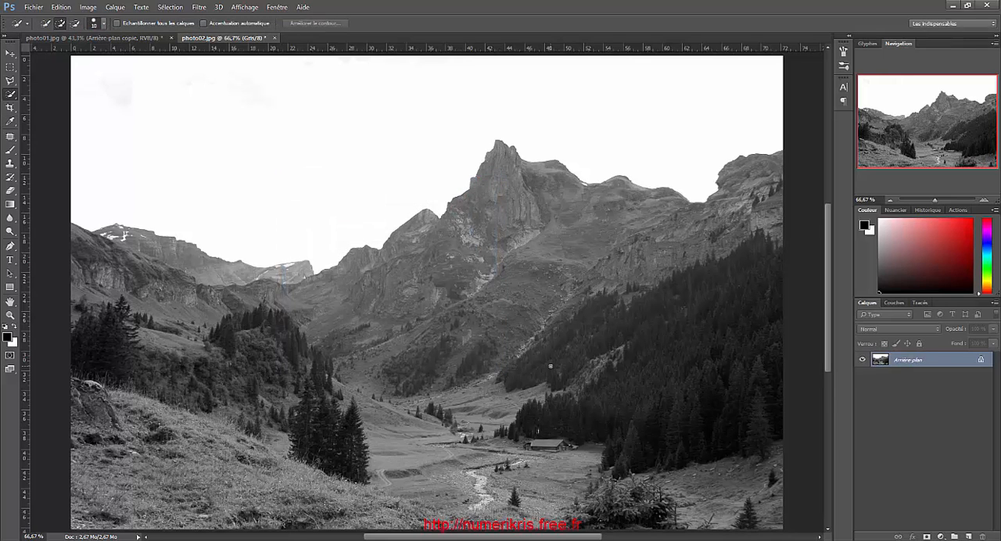
# Copy the entire photo02.jpg landscape into photo01.jpg and place its layer beneath the woman's cutout layer
pyautogui.hotkey('ctrl', 'a')
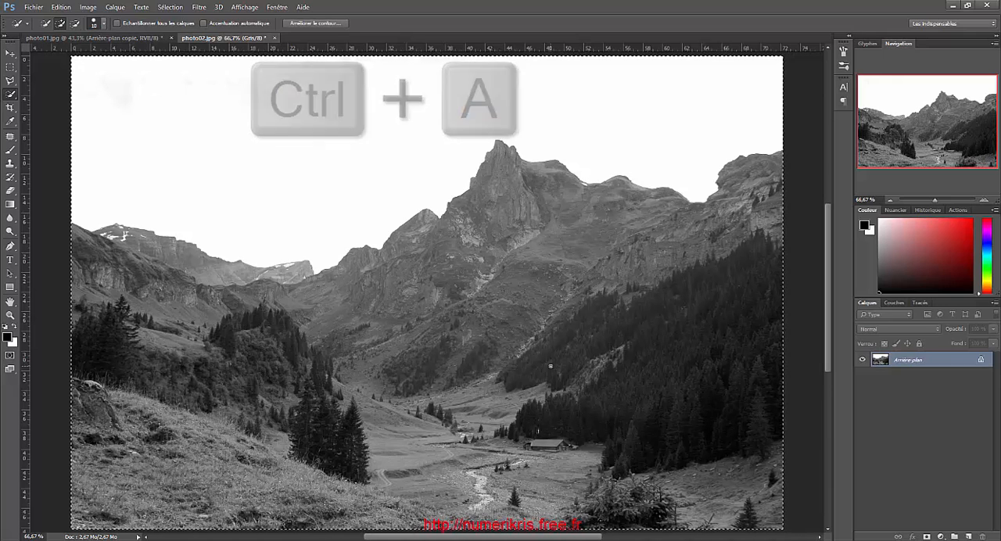
pyautogui.hotkey('ctrl', 'c')
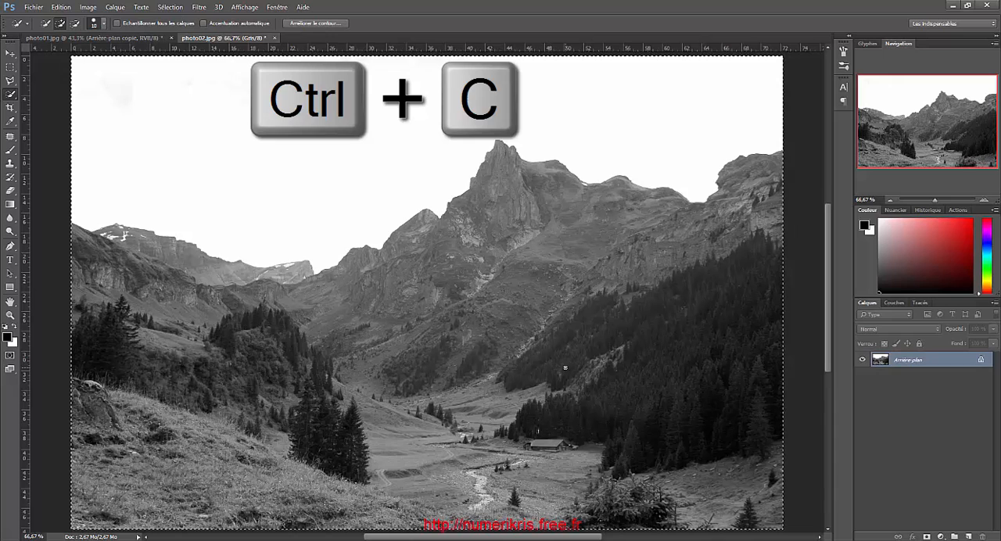
pyautogui.click(122, 37)
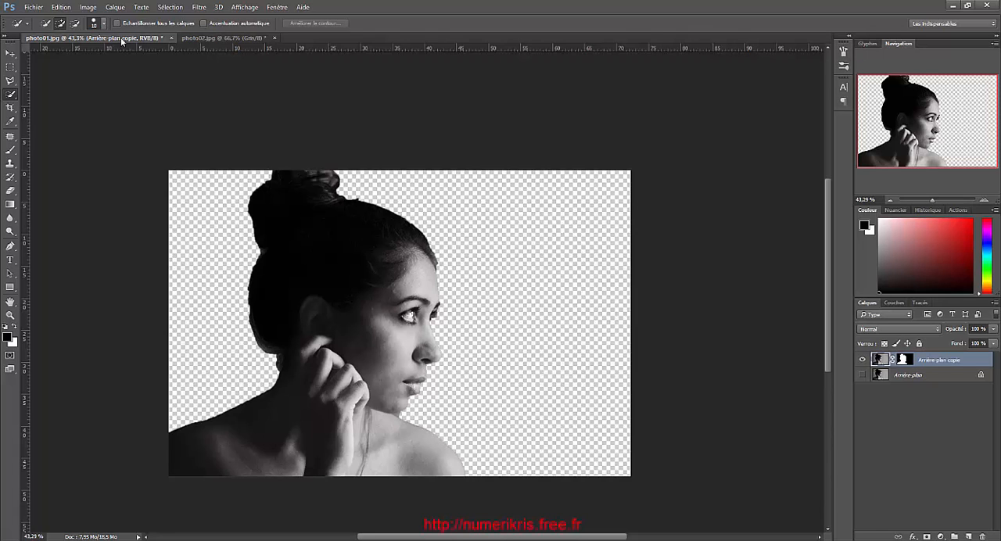
pyautogui.hotkey('ctrl', 'v')
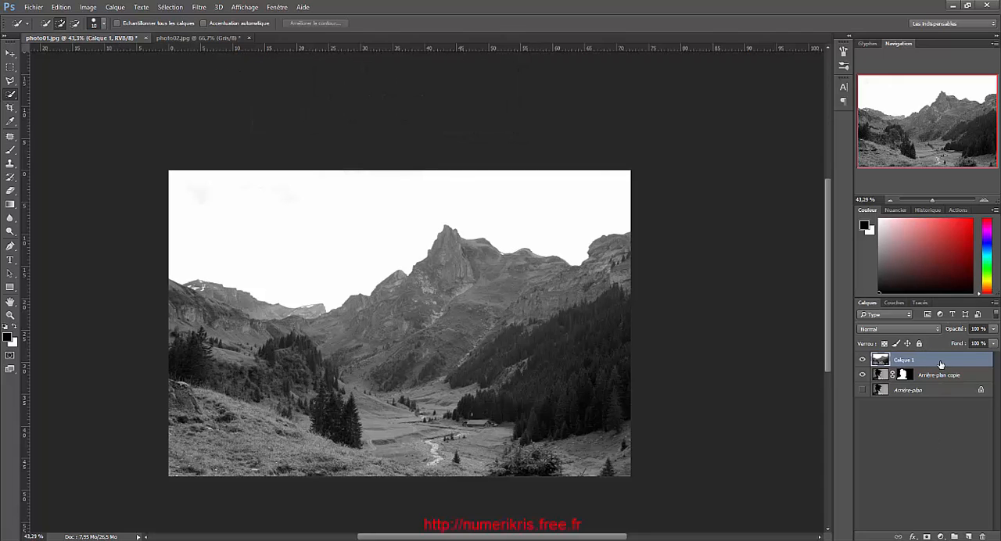
pyautogui.moveTo(940, 360); pyautogui.dragTo(937, 378)
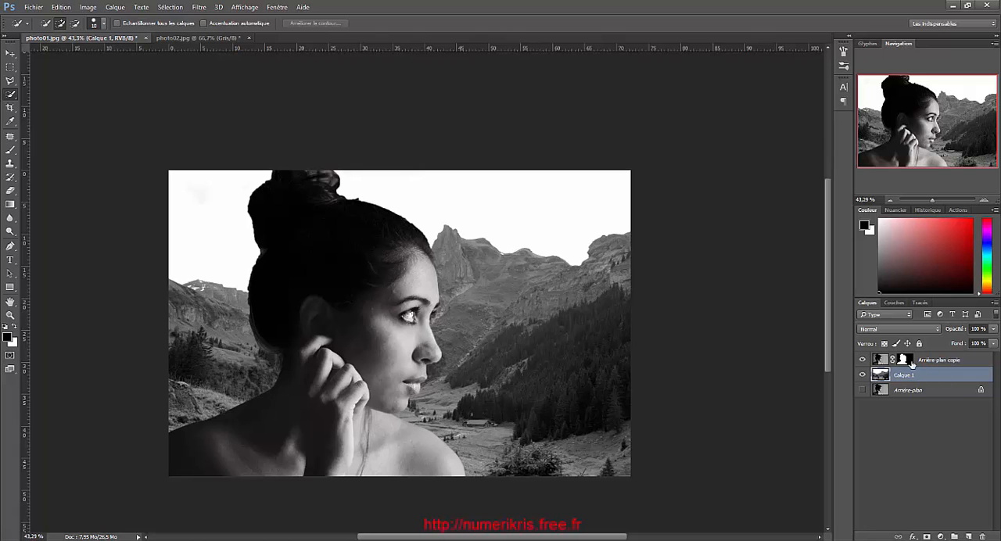
# Load the cutout layer's mask as a selection and paste the landscape inside it with Coller dedans (Paste Into)
pyautogui.click(908, 362)
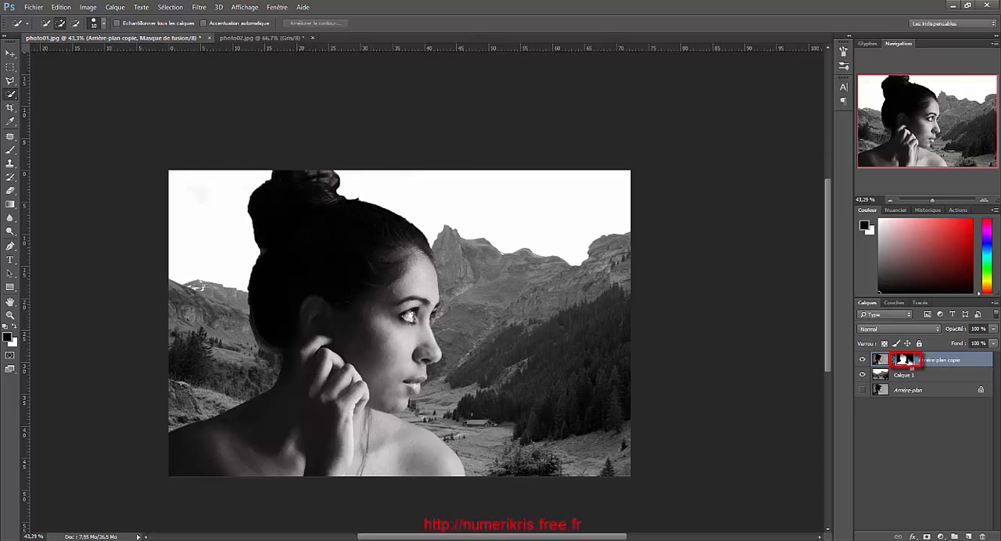
pyautogui.keyDown('ctrl'); pyautogui.click(907, 361); pyautogui.keyUp('ctrl')
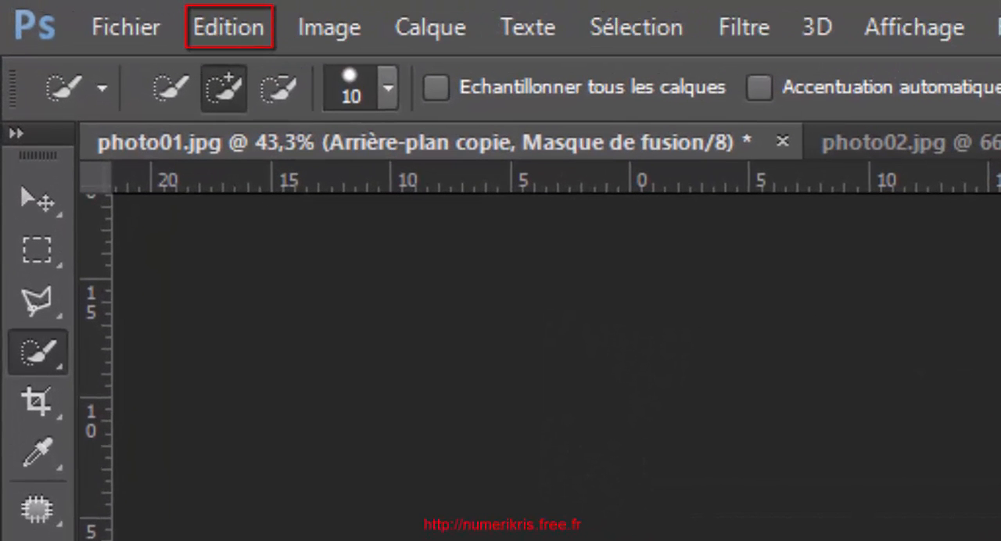
pyautogui.click(246, 29)
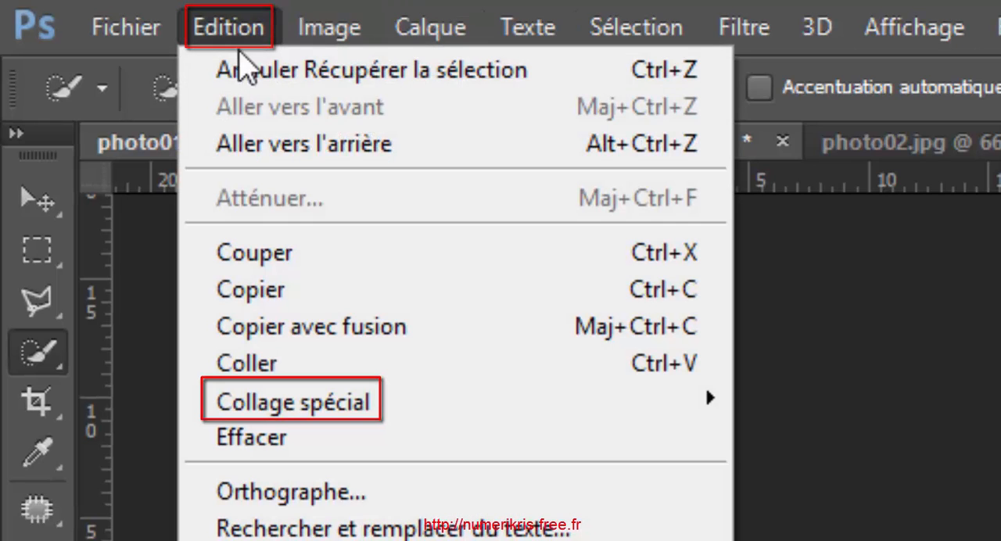
pyautogui.moveTo(270, 413)
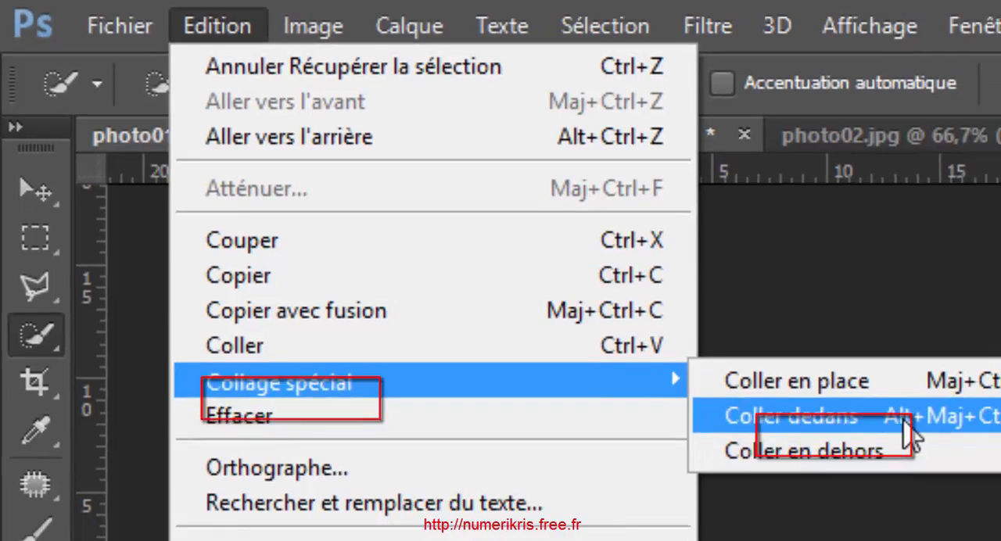
pyautogui.click(951, 444)
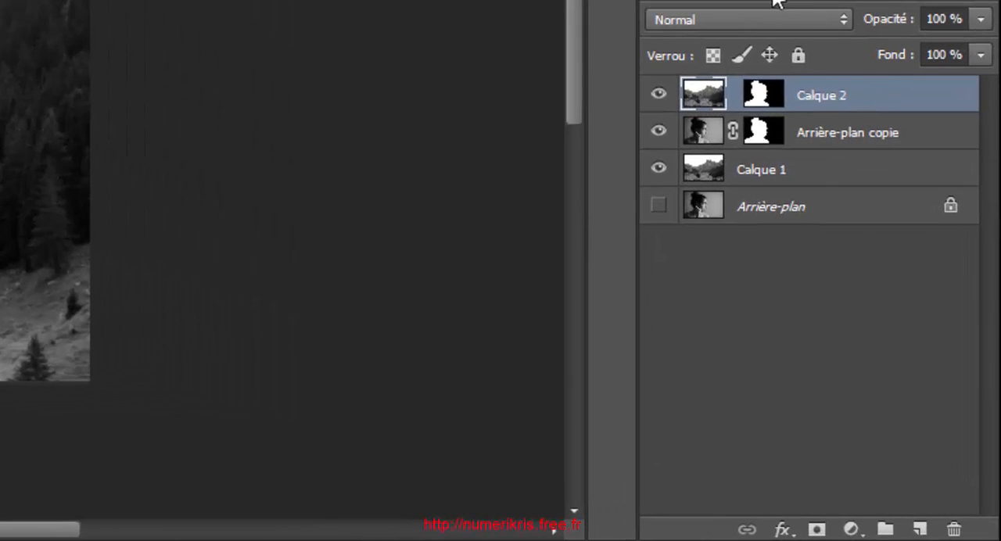
# Set the blend mode of the landscape layer pasted inside the woman's silhouette to Superposition (Screen)
pyautogui.click(761, 16)
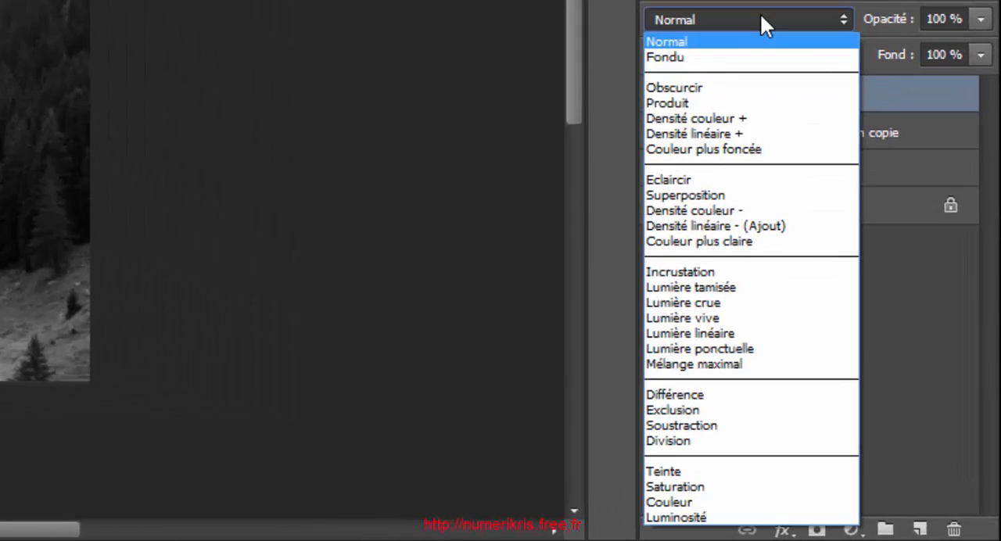
pyautogui.click(698, 196)
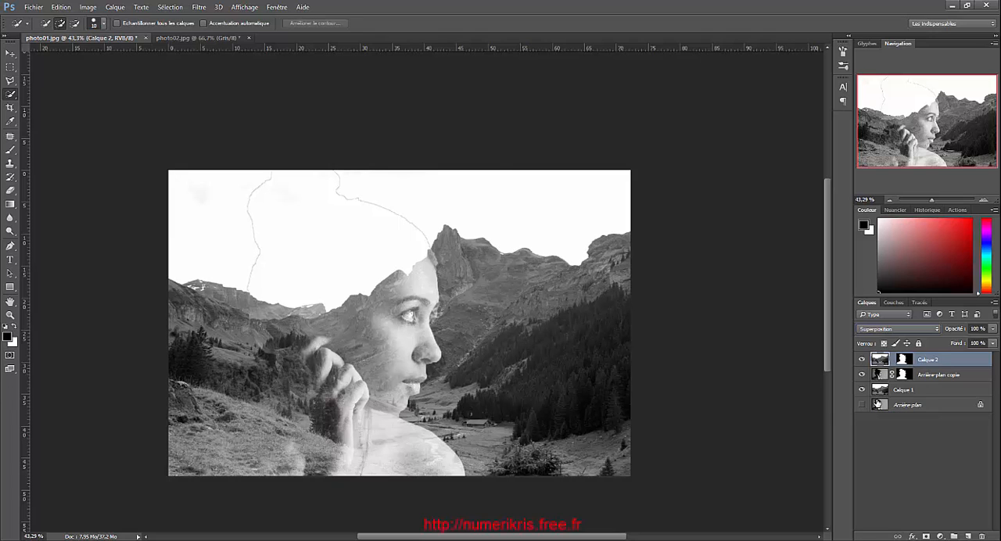
# Adjust the landscape layer inside the woman's silhouette with Levels, setting the input values to 11, 0,91 and 229
pyautogui.hotkey('ctrl', 'l')
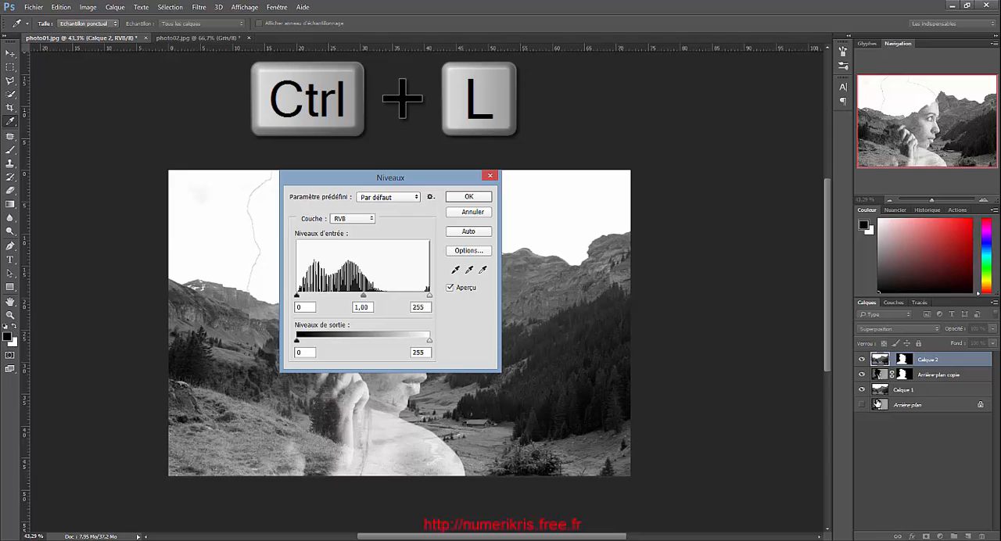
pyautogui.moveTo(317, 178); pyautogui.dragTo(493, 176)
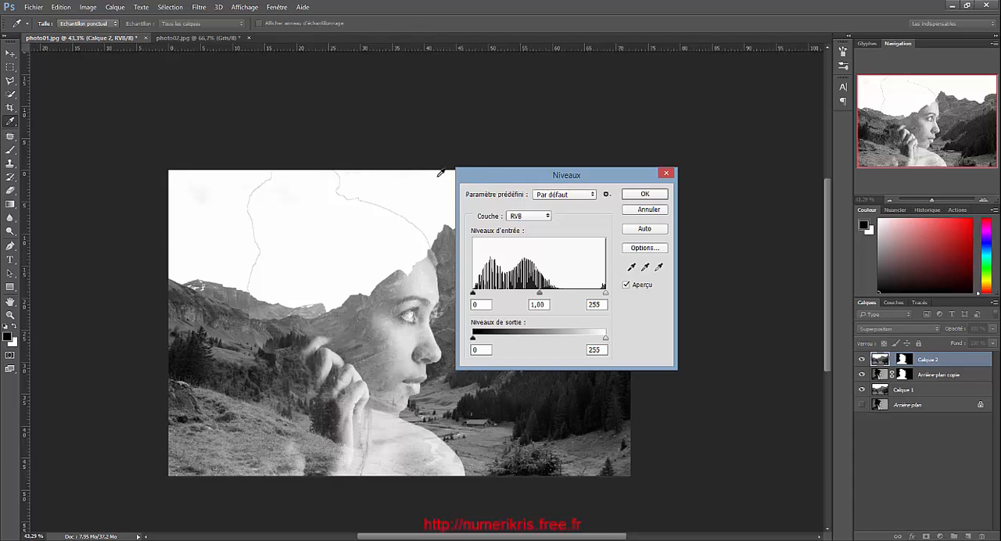
pyautogui.moveTo(473, 293)
pyautogui.mouseDown()
pyautogui.moveTo(492, 294)
pyautogui.moveTo(436, 293)
pyautogui.moveTo(522, 297)
pyautogui.moveTo(479, 296)
pyautogui.mouseUp()
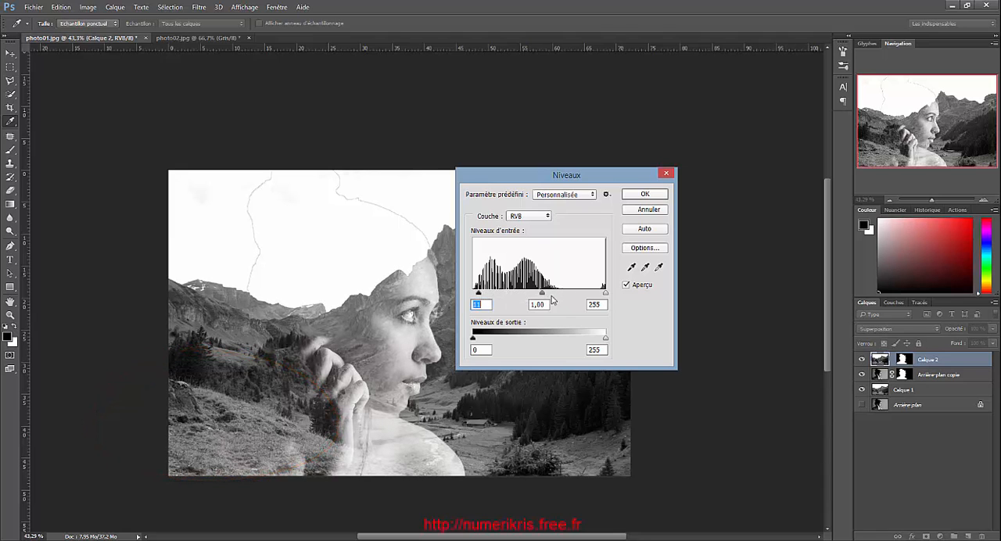
pyautogui.moveTo(543, 293); pyautogui.dragTo(593, 297)
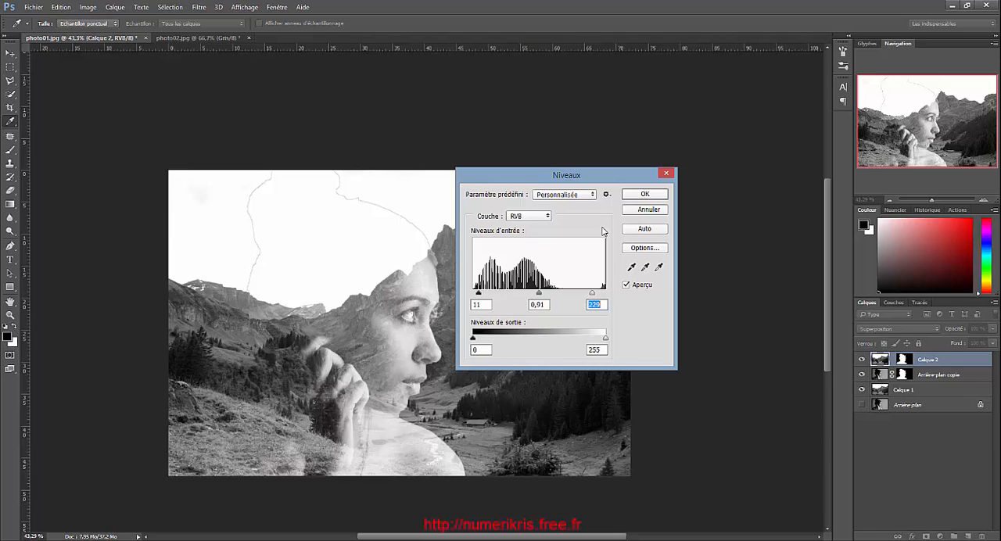
pyautogui.click(649, 195)
pyautogui.press('w')
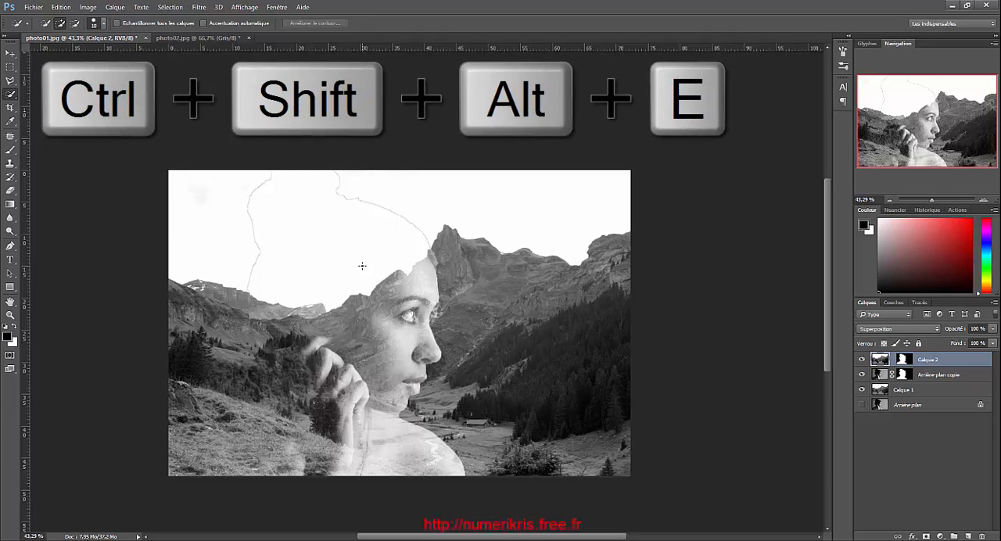
# Stamp all visible layers into a new top layer and clone out the thin outline around the woman's hair in the sky
pyautogui.hotkey('ctrl', 'shift', 'alt', 'e')
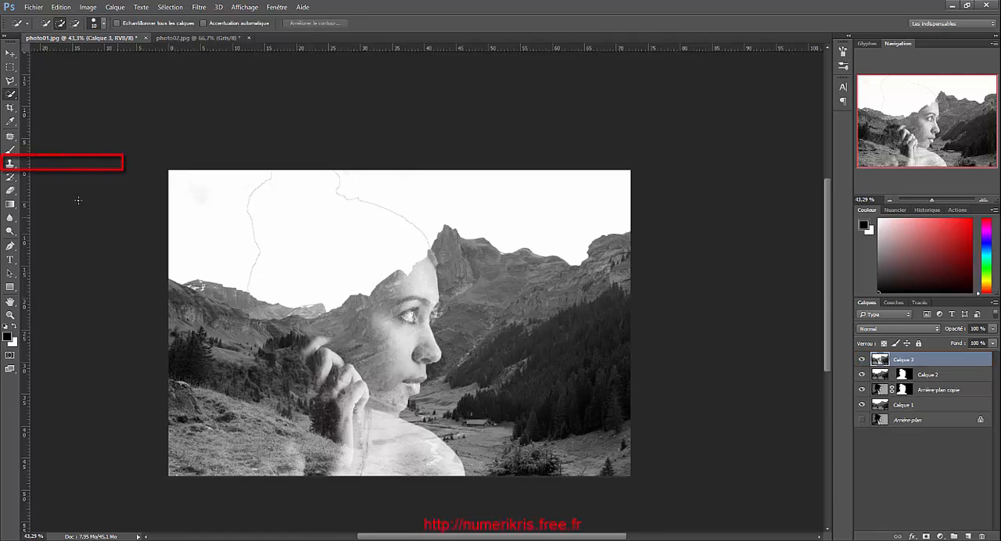
pyautogui.click(9, 163)
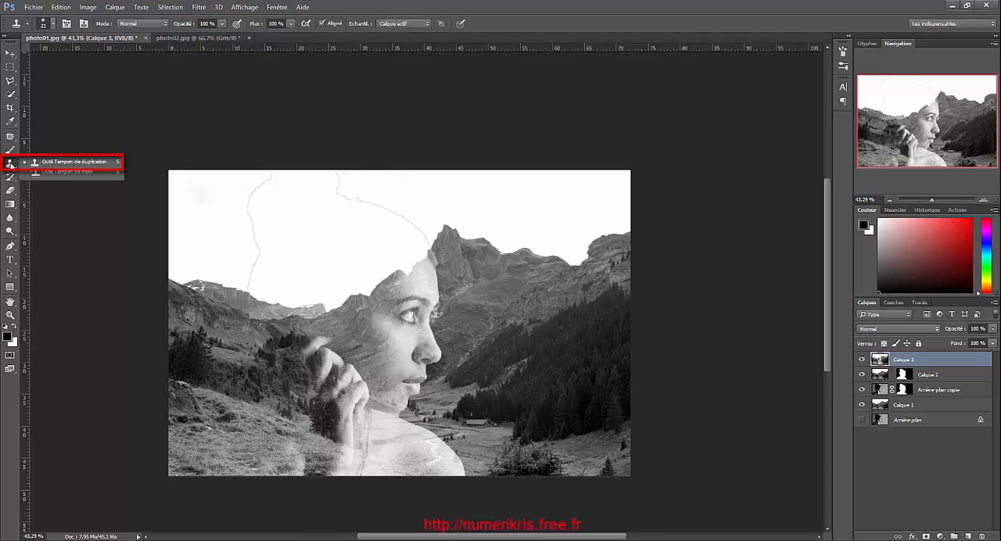
pyautogui.click(51, 164)
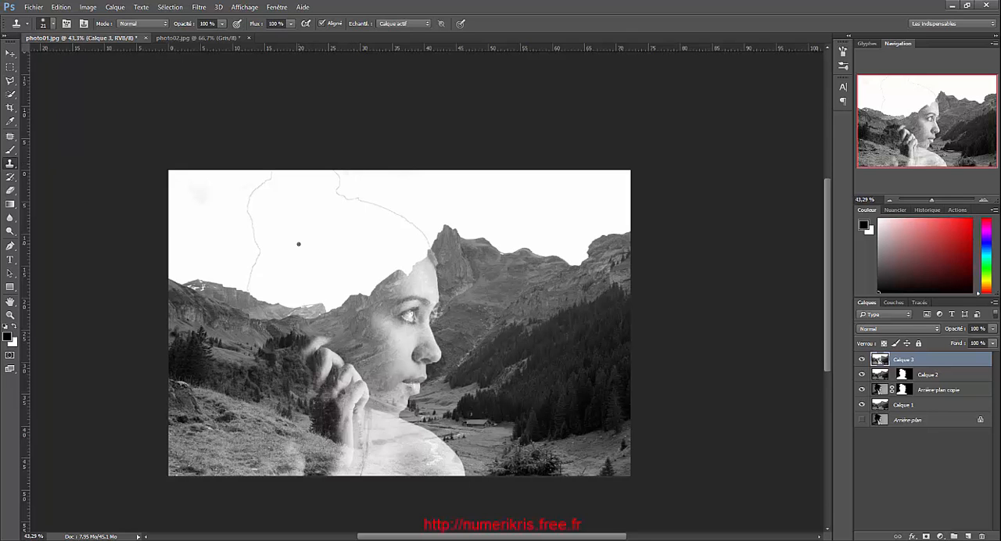
pyautogui.scroll(3, 255, 312)
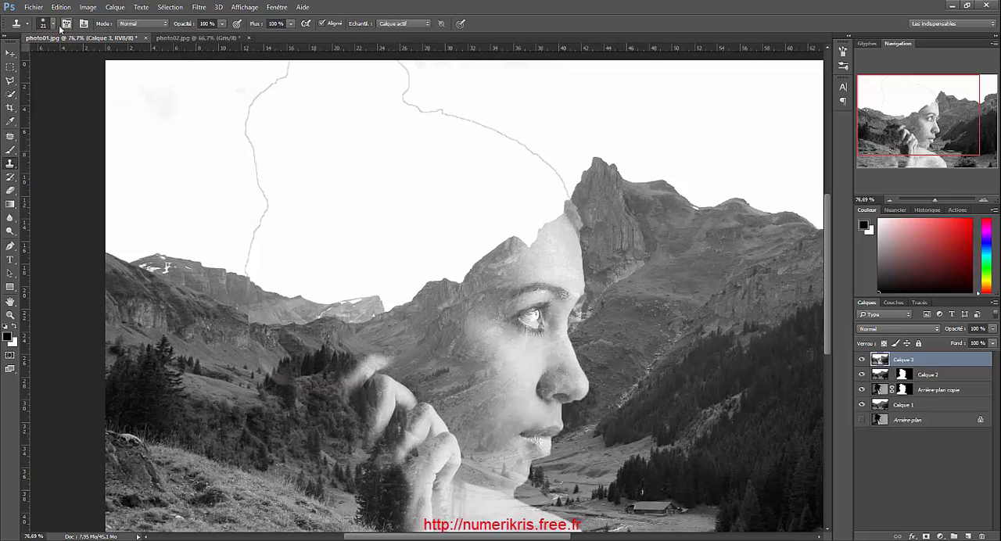
pyautogui.keyDown('alt'); pyautogui.click(269, 267); pyautogui.keyUp('alt')
pyautogui.moveTo(248, 250)
pyautogui.mouseDown()
pyautogui.moveTo(269, 199)
pyautogui.moveTo(259, 92)
pyautogui.moveTo(250, 110)
pyautogui.moveTo(259, 115)
pyautogui.moveTo(291, 59)
pyautogui.mouseUp()
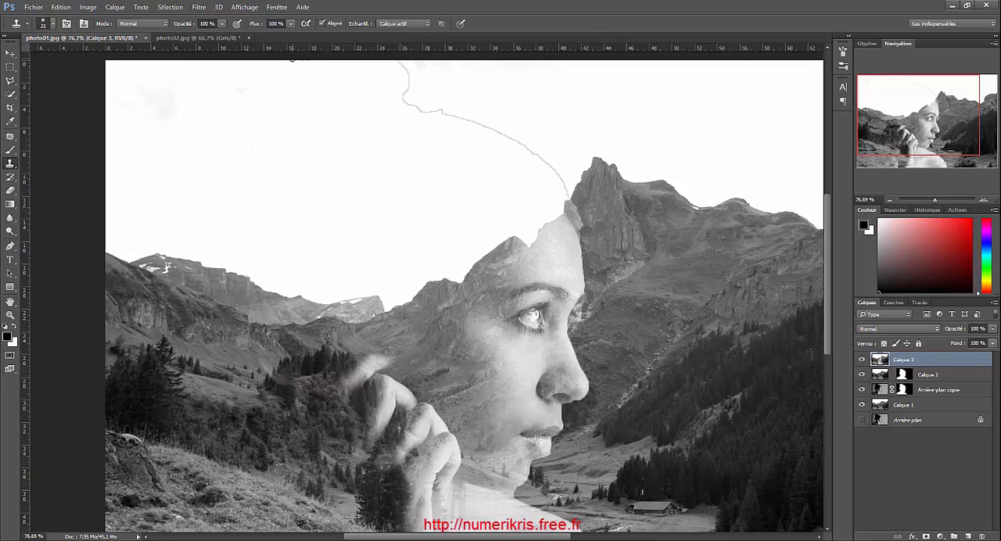
pyautogui.moveTo(368, 72)
pyautogui.mouseDown()
pyautogui.moveTo(408, 75)
pyautogui.moveTo(427, 113)
pyautogui.moveTo(471, 122)
pyautogui.moveTo(570, 197)
pyautogui.mouseUp()
pyautogui.scroll(-1, 474, 189)
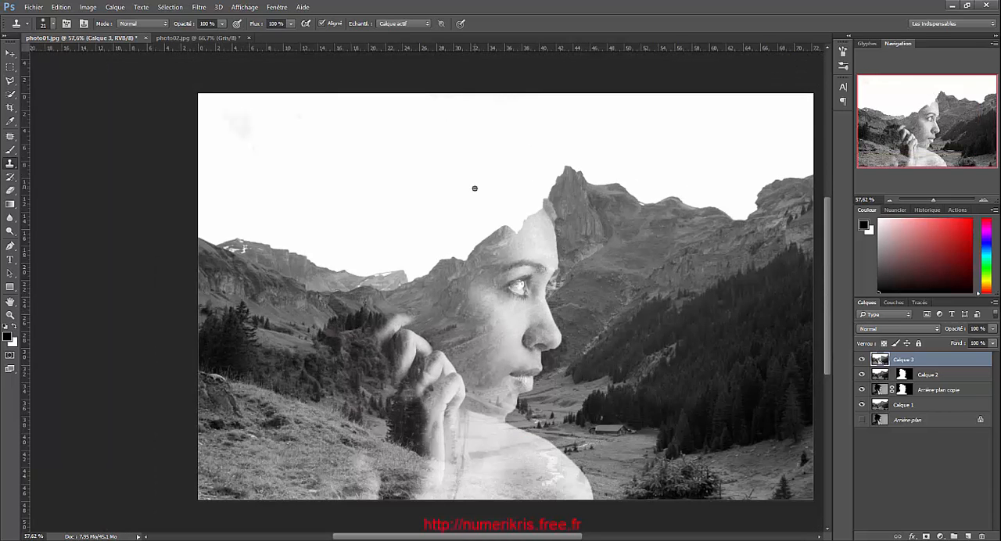
# Apply the Camera Raw filter to the merged layer, setting split-toning highlights to hue 222 and saturation 53, with balance +3
pyautogui.click(199, 8)
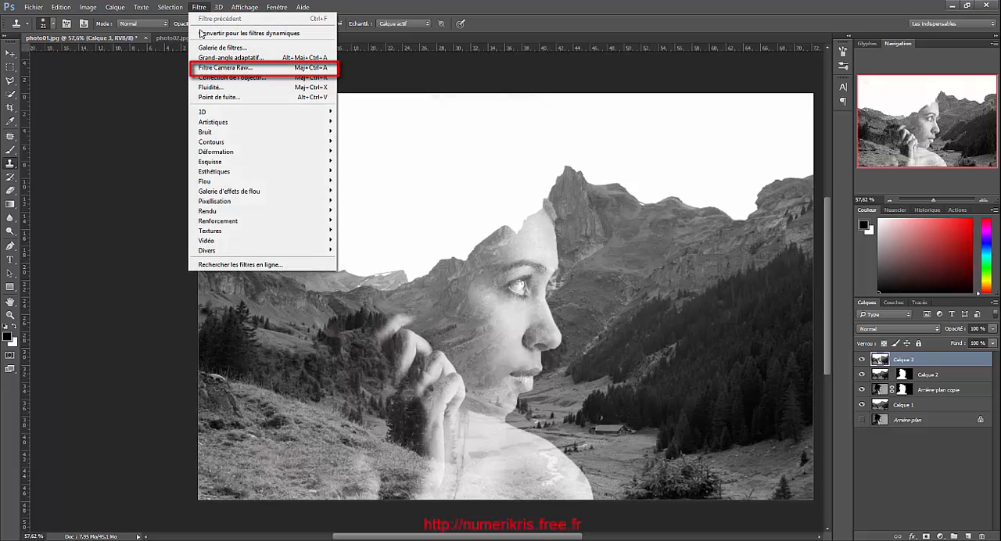
pyautogui.click(205, 68)
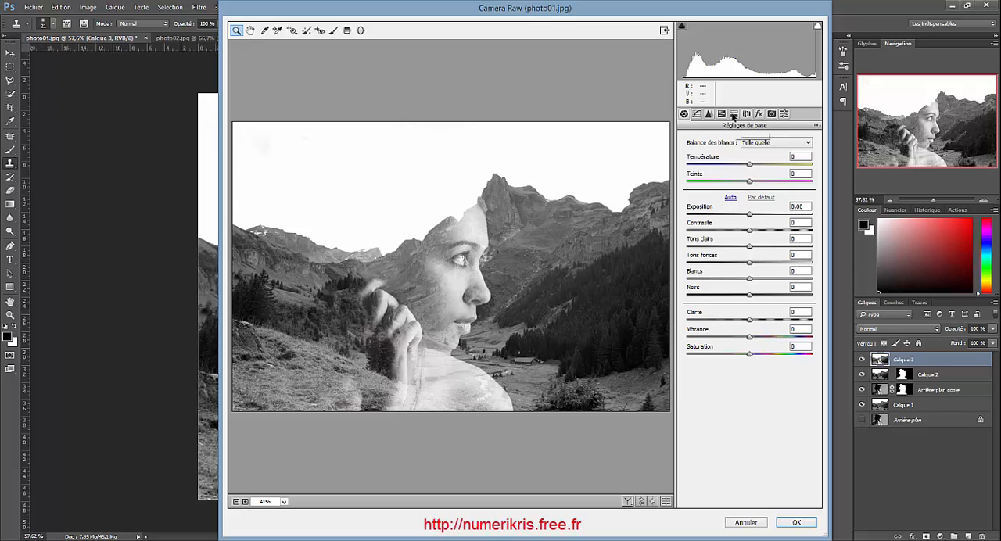
pyautogui.click(733, 115)
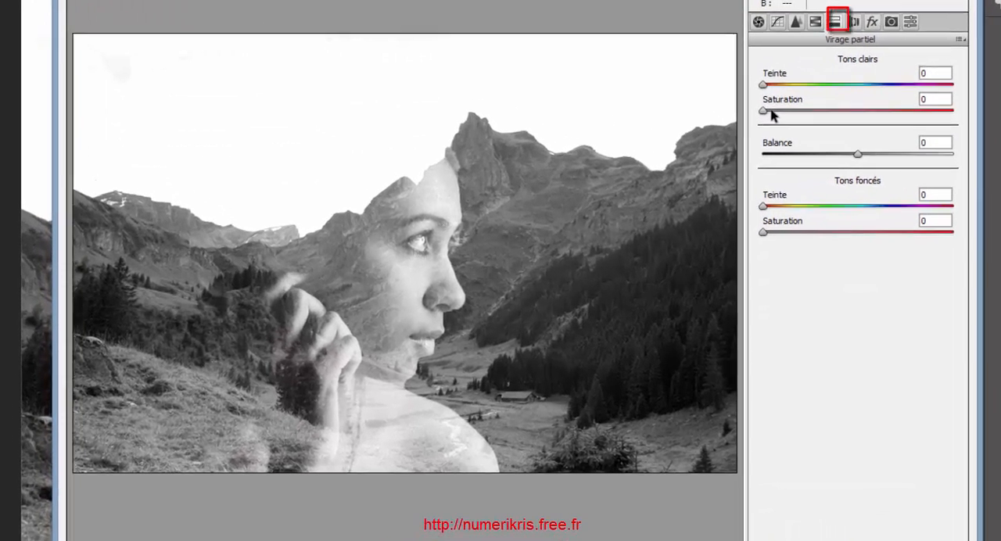
pyautogui.moveTo(767, 83); pyautogui.dragTo(884, 95)
pyautogui.moveTo(800, 109); pyautogui.dragTo(867, 111)
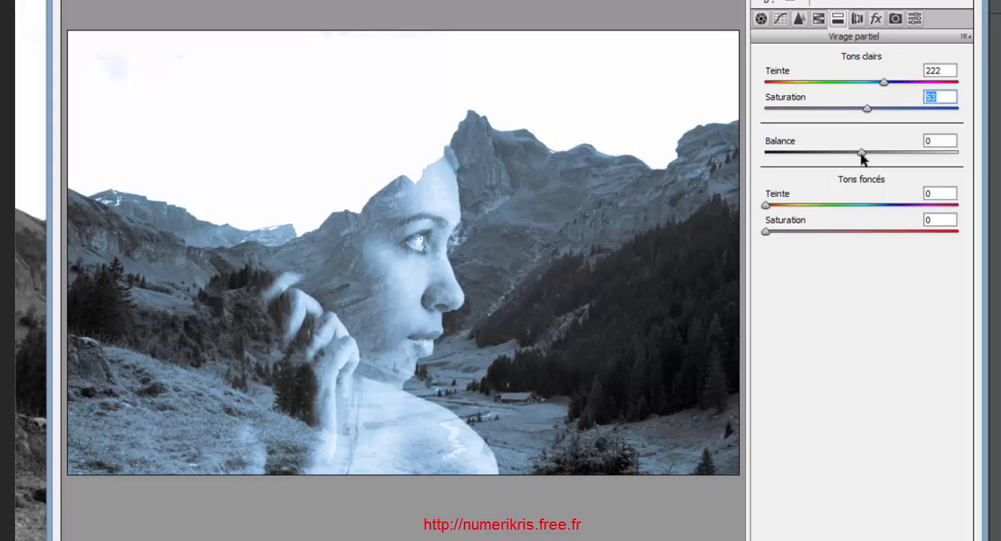
pyautogui.moveTo(862, 155)
pyautogui.mouseDown()
pyautogui.moveTo(913, 151)
pyautogui.moveTo(785, 157)
pyautogui.moveTo(875, 159)
pyautogui.moveTo(865, 159)
pyautogui.mouseUp()
# Tint the shadows teal in Virage partiel (split toning) with hue 180 and saturation 35
pyautogui.click(766, 206)
pyautogui.moveTo(768, 230); pyautogui.dragTo(834, 232)
pyautogui.moveTo(766, 205); pyautogui.dragTo(861, 208)
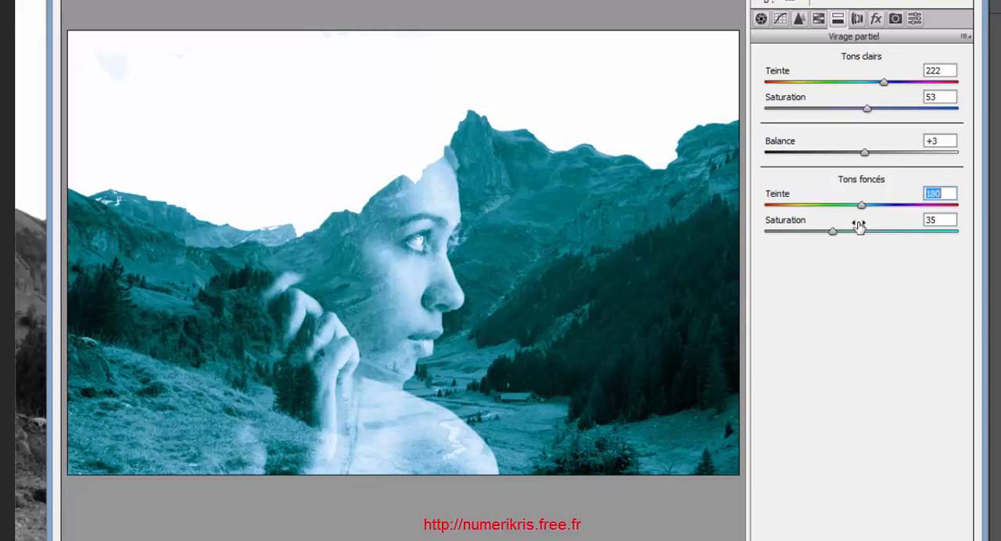
# Set the manual lens corrections to Déformation (distortion) -6, Echelle (scale) 111 and Aspect -33
pyautogui.click(858, 21)
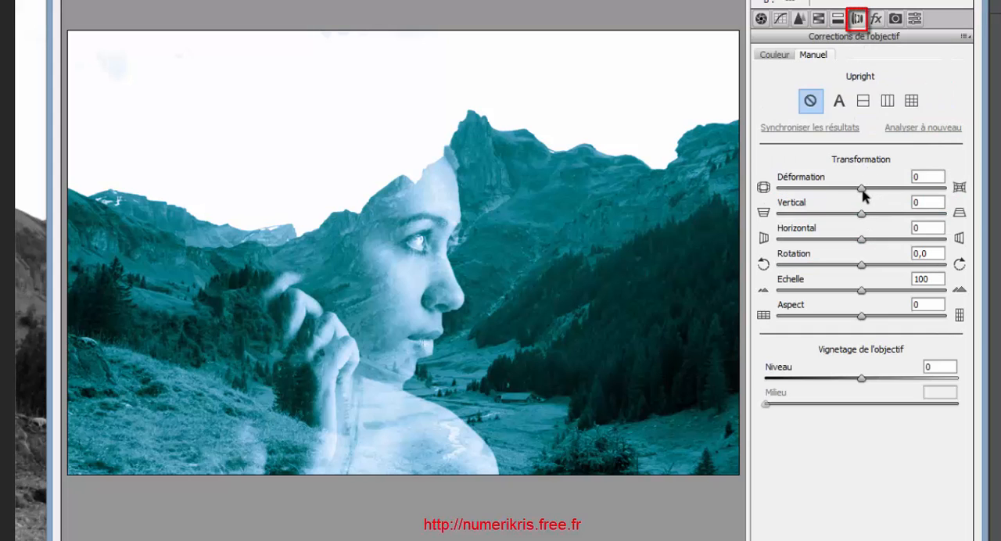
pyautogui.click(863, 189)
pyautogui.moveTo(865, 195); pyautogui.dragTo(861, 195)
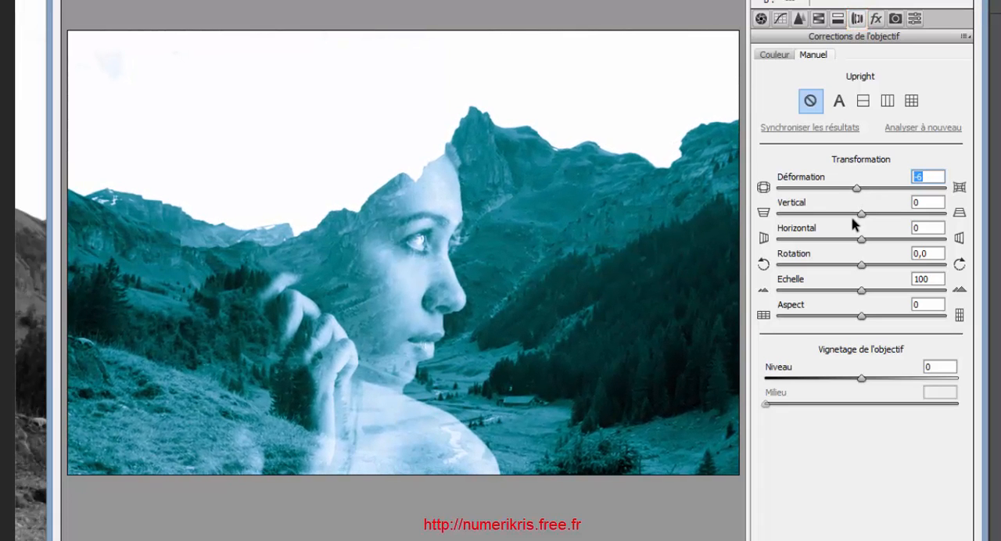
pyautogui.moveTo(860, 290); pyautogui.dragTo(881, 293)
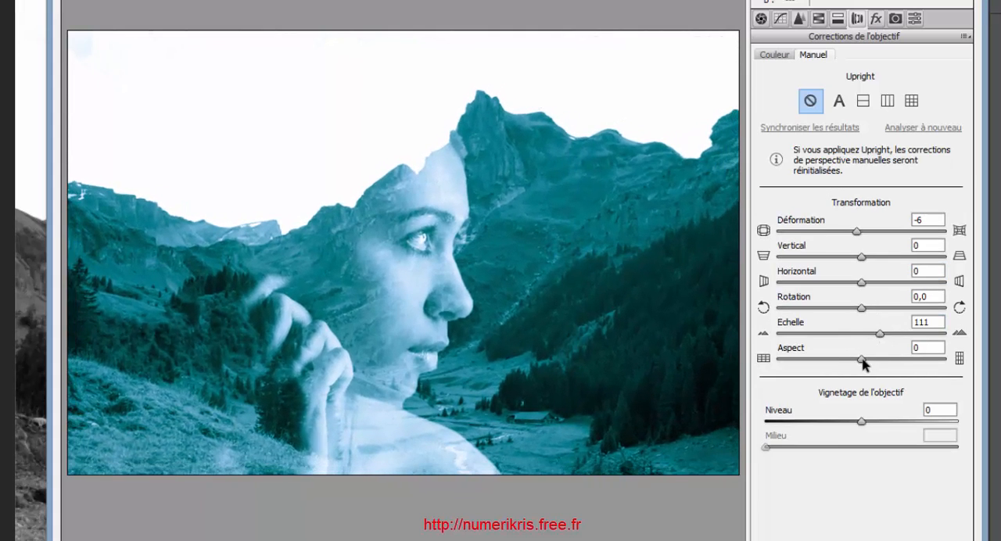
pyautogui.moveTo(865, 361); pyautogui.dragTo(836, 364)
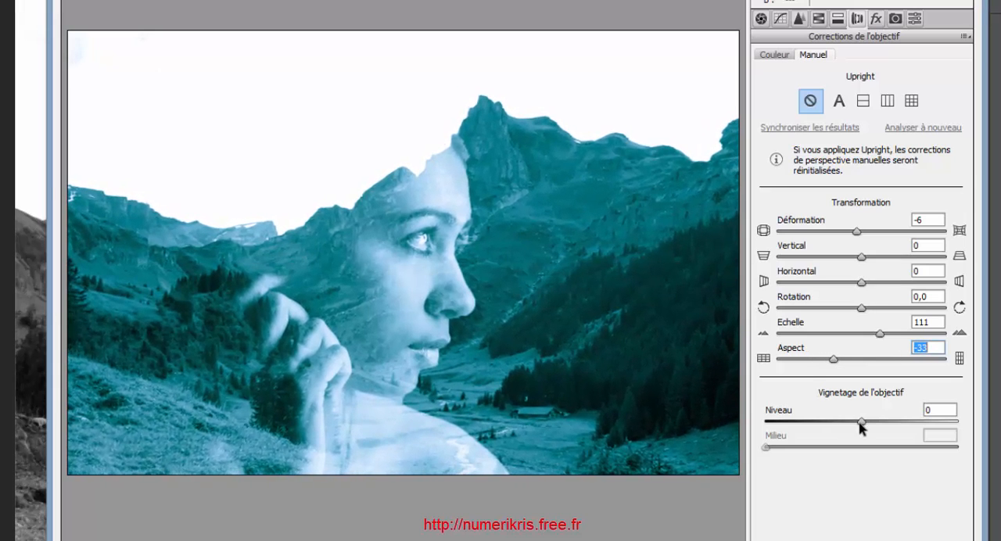
# Darken the image edges with a lens vignette of Niveau (amount) -100 and Milieu (midpoint) about 8, and apply the Camera Raw filter
pyautogui.moveTo(861, 423); pyautogui.dragTo(910, 423)
pyautogui.moveTo(841, 421); pyautogui.dragTo(731, 415)
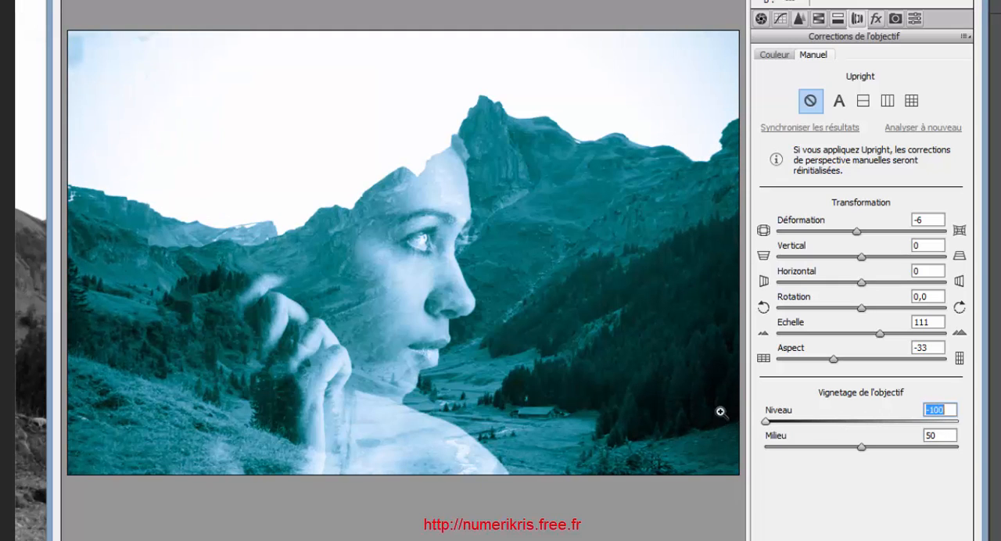
pyautogui.moveTo(861, 448); pyautogui.dragTo(779, 452)
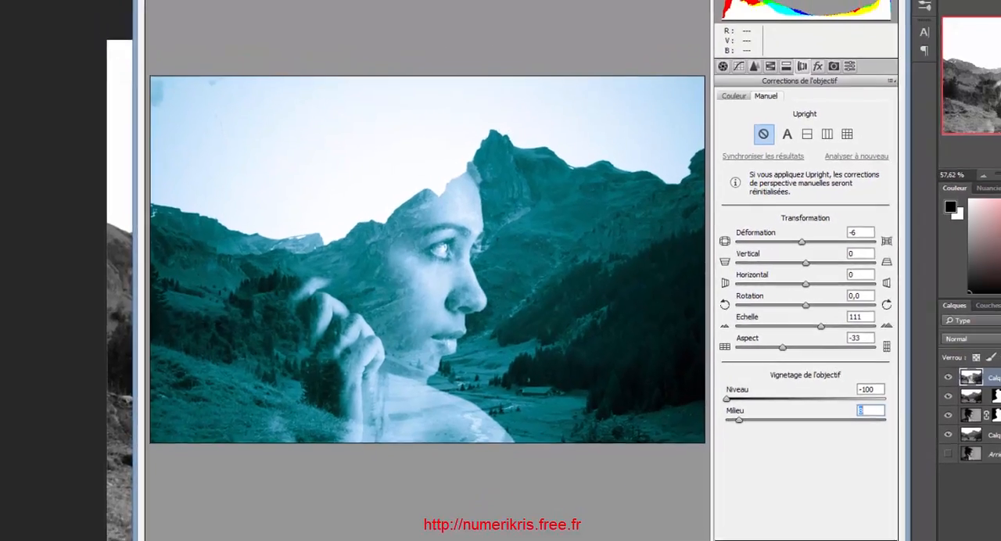
pyautogui.click(789, 527)
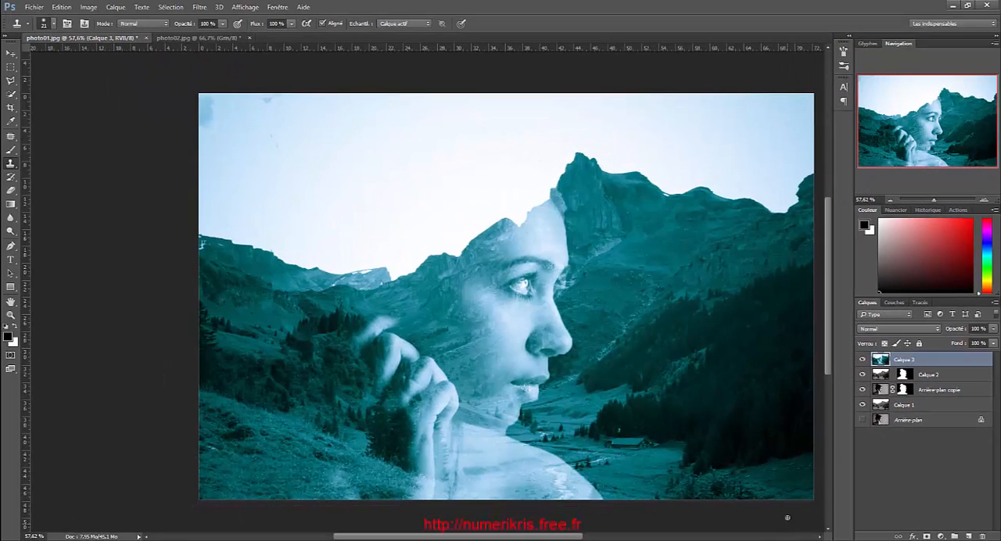
# Add a Dégradé (gradient) fill layer above Calque 3 and open its colour-to-transparent gradient for editing
pyautogui.moveTo(555, 538); pyautogui.dragTo(580, 538)
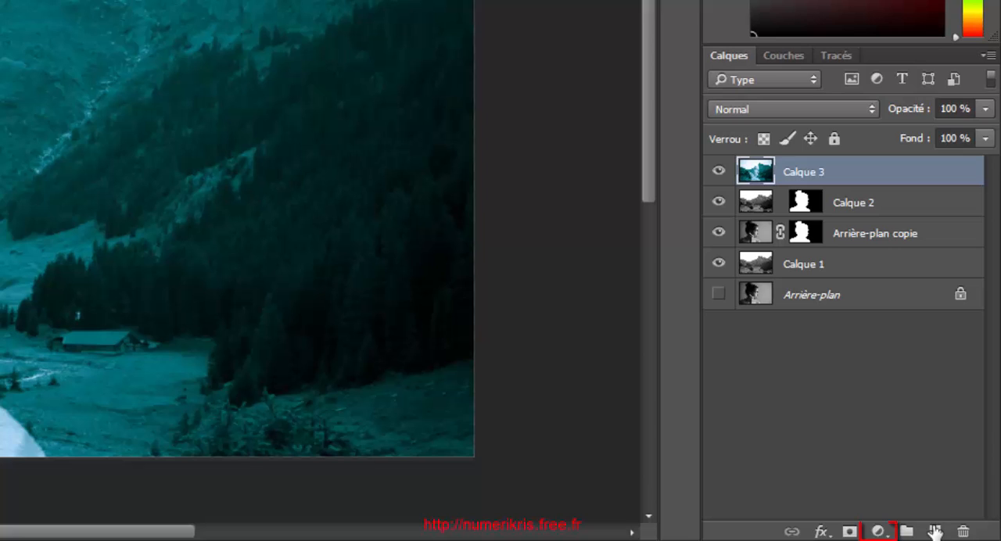
pyautogui.click(878, 531)
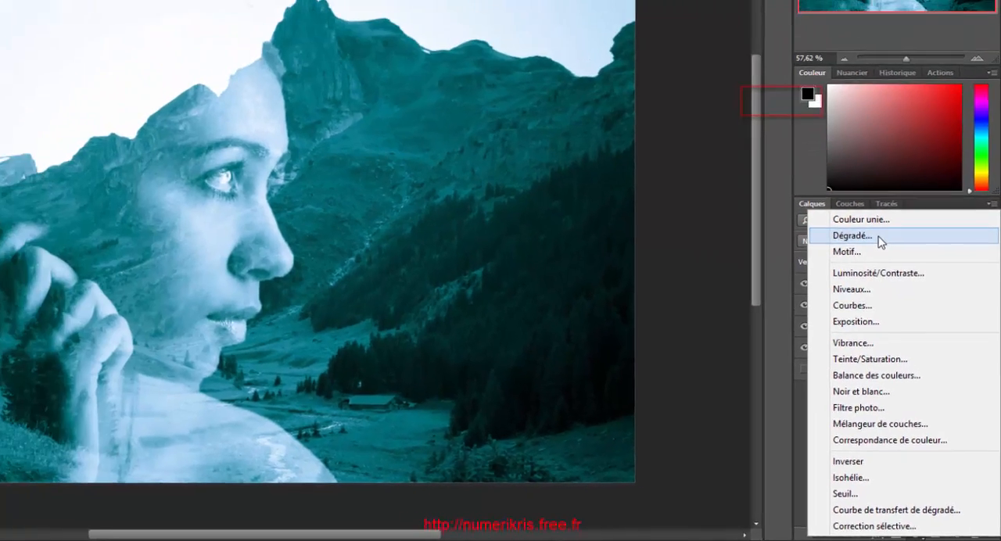
pyautogui.click(825, 107)
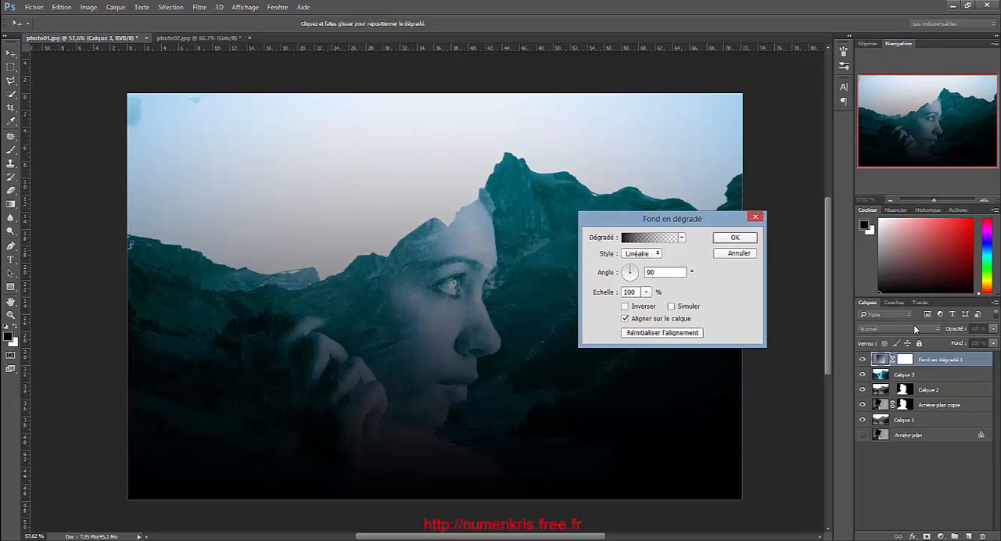
pyautogui.click(681, 238)
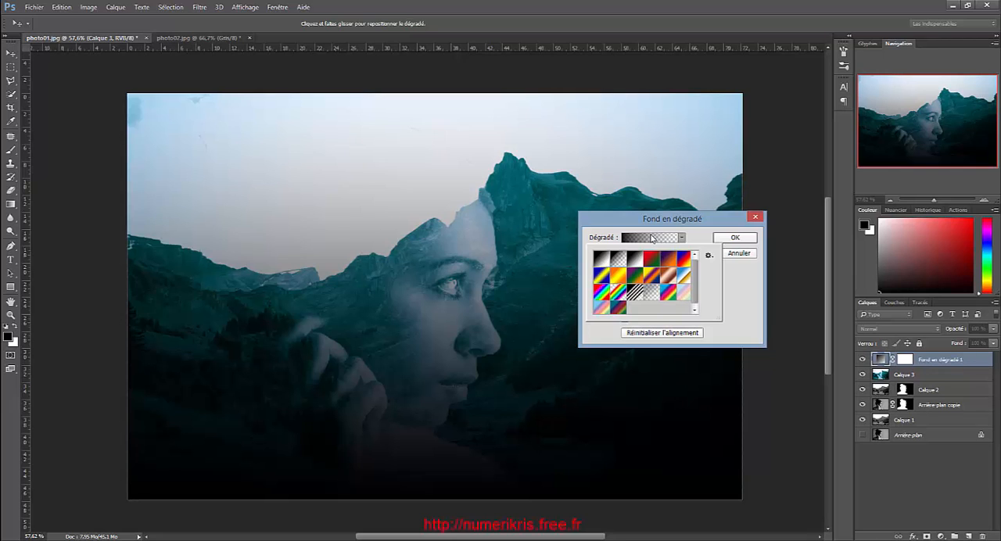
pyautogui.click(652, 239)
pyautogui.click(651, 239)
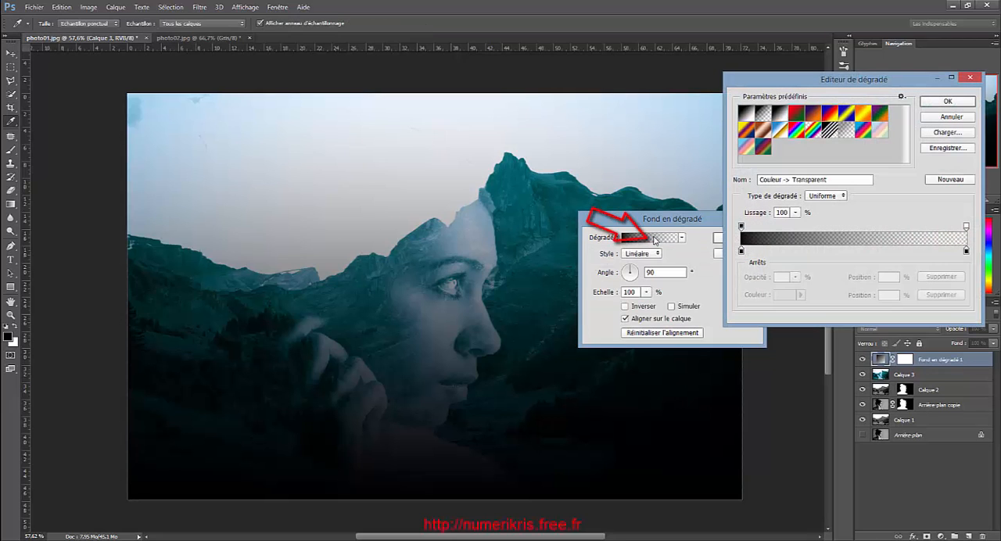
# Set the gradient's starting colour stop at position 0 to muted green 69855b
pyautogui.moveTo(765, 75); pyautogui.dragTo(175, 114)
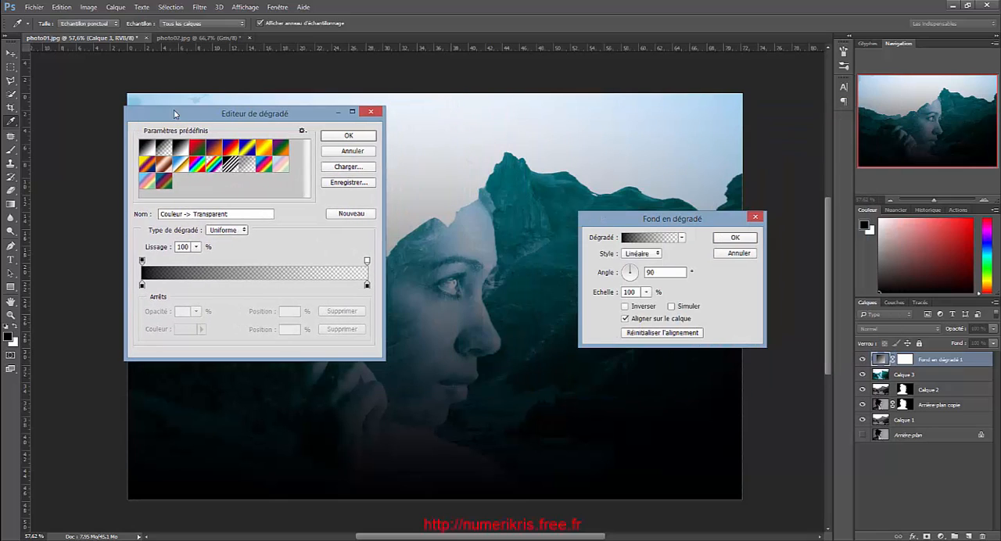
pyautogui.click(142, 286)
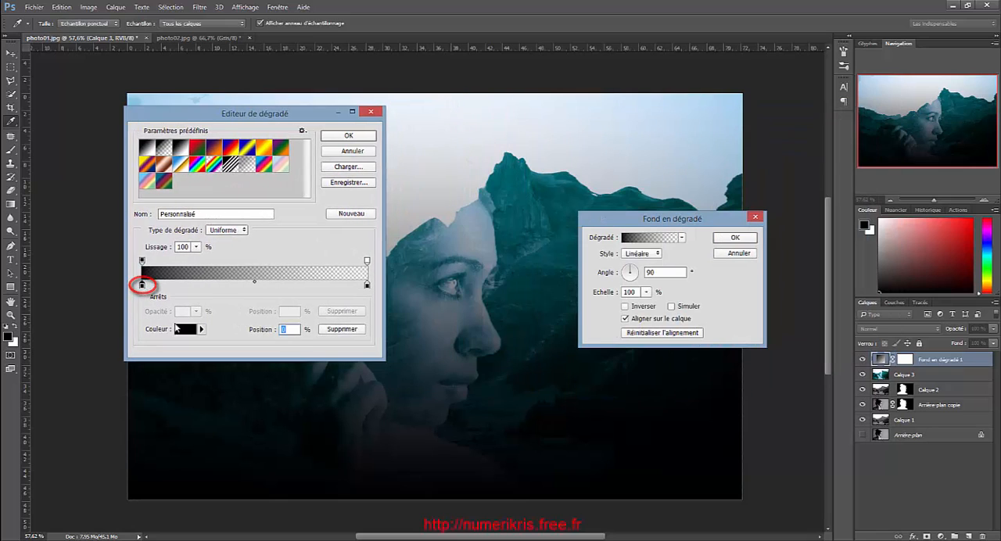
pyautogui.click(188, 329)
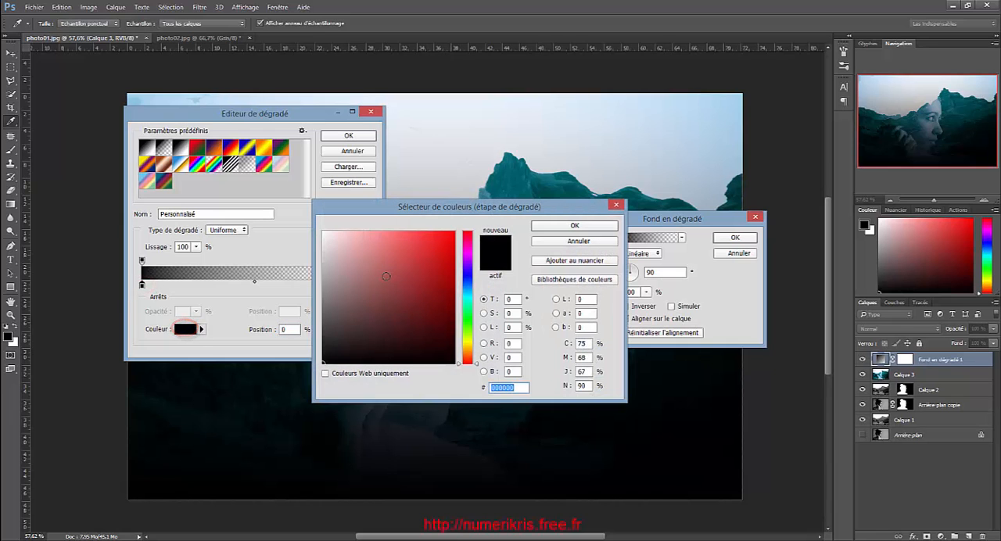
pyautogui.moveTo(387, 212); pyautogui.dragTo(586, 148)
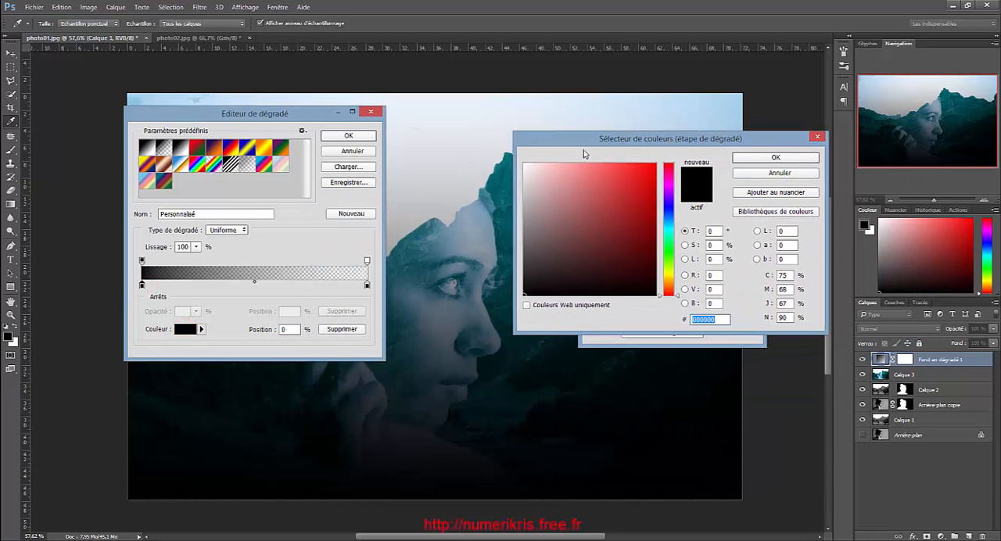
pyautogui.click(551, 266)
pyautogui.moveTo(550, 266); pyautogui.dragTo(581, 205)
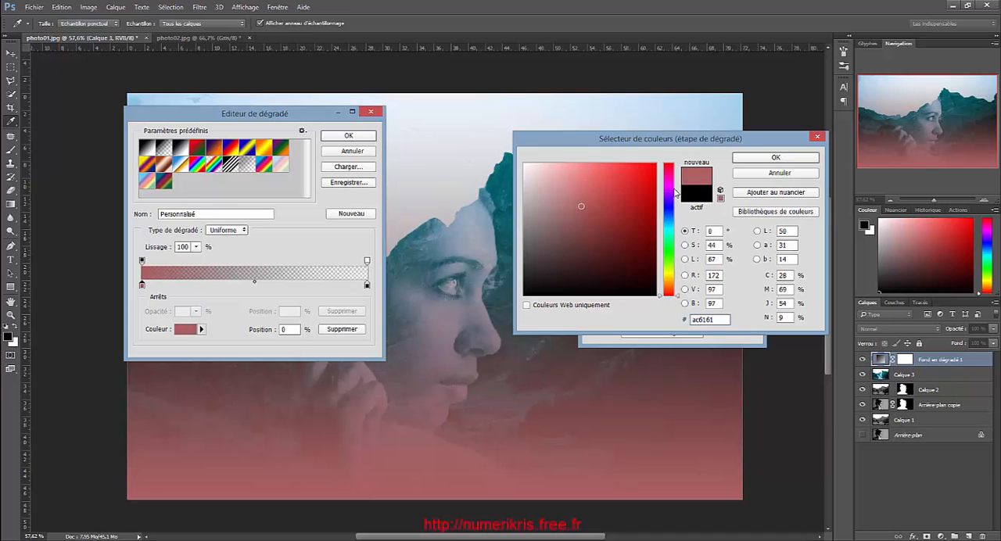
pyautogui.click(674, 187)
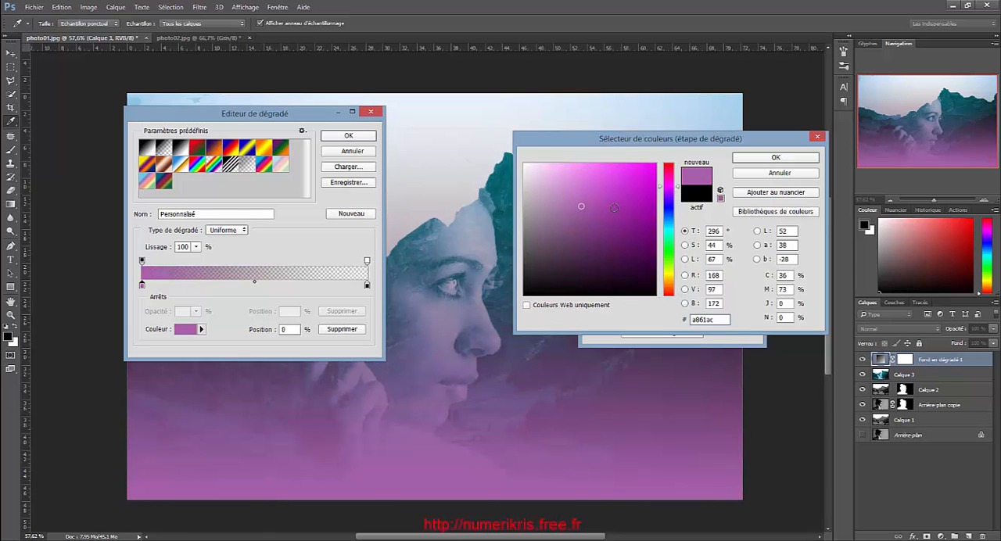
pyautogui.moveTo(583, 205)
pyautogui.mouseDown()
pyautogui.moveTo(570, 183)
pyautogui.moveTo(542, 199)
pyautogui.moveTo(547, 234)
pyautogui.moveTo(554, 215)
pyautogui.mouseUp()
pyautogui.moveTo(661, 189)
pyautogui.mouseDown()
pyautogui.moveTo(667, 267)
pyautogui.moveTo(647, 248)
pyautogui.mouseUp()
pyautogui.click(644, 251)
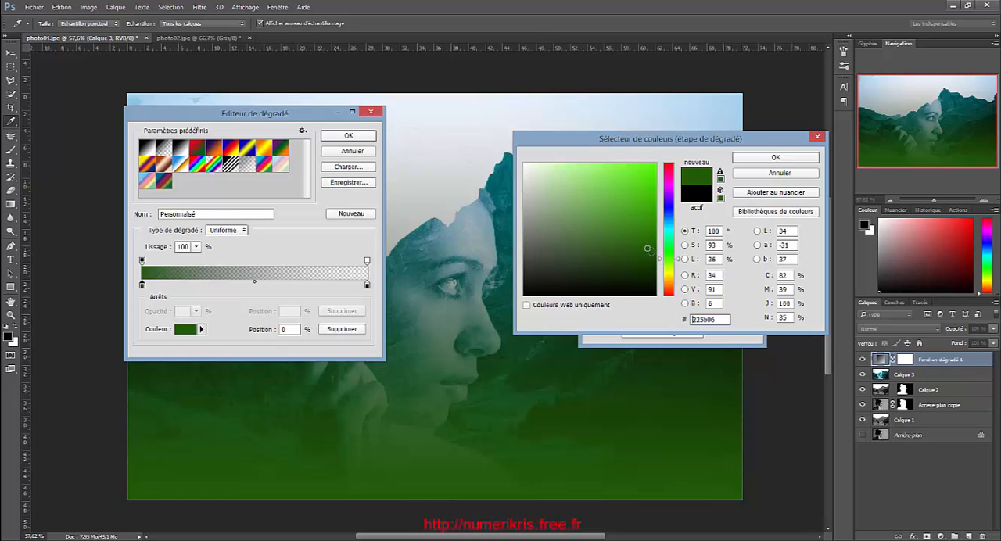
pyautogui.moveTo(647, 248)
pyautogui.mouseDown()
pyautogui.moveTo(563, 217)
pyautogui.moveTo(566, 227)
pyautogui.mouseUp()
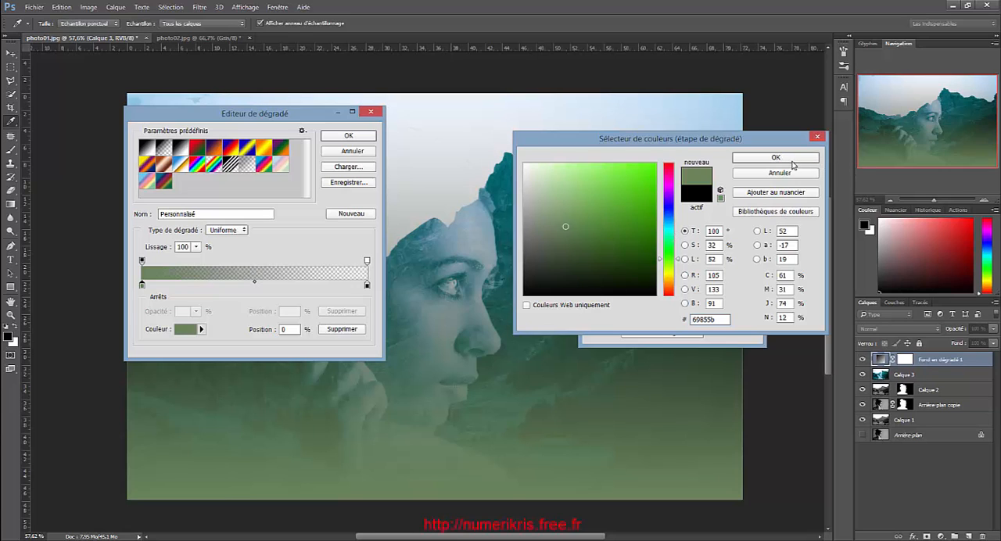
pyautogui.click(792, 160)
# Set the gradient's end colour stop at position 100 to bright blue 03a6fa
pyautogui.click(367, 285)
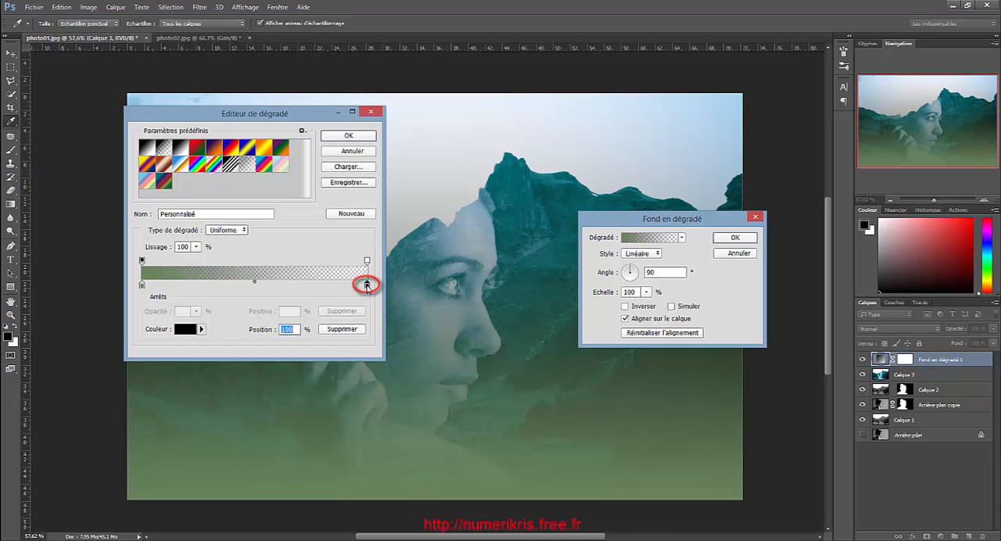
pyautogui.click(184, 330)
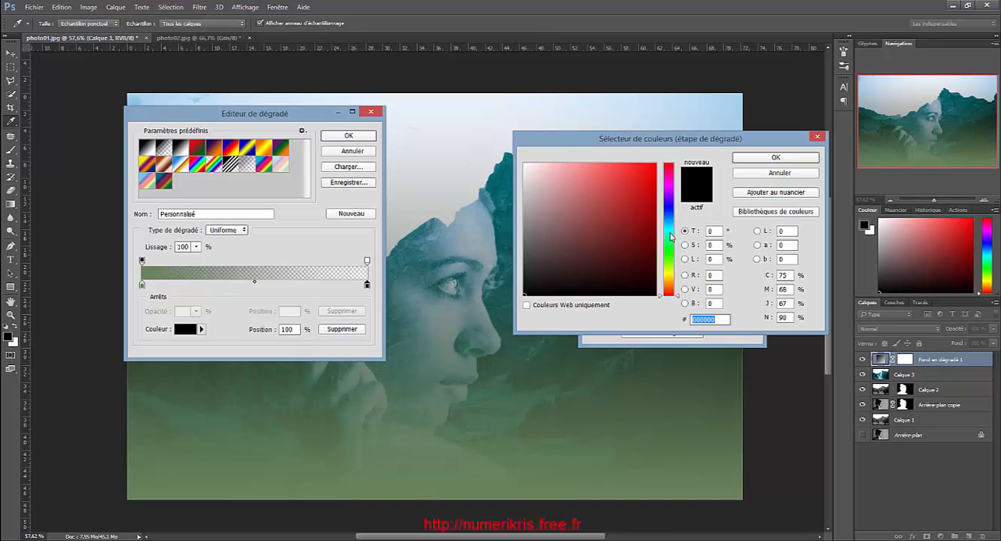
pyautogui.click(671, 233)
pyautogui.click(654, 165)
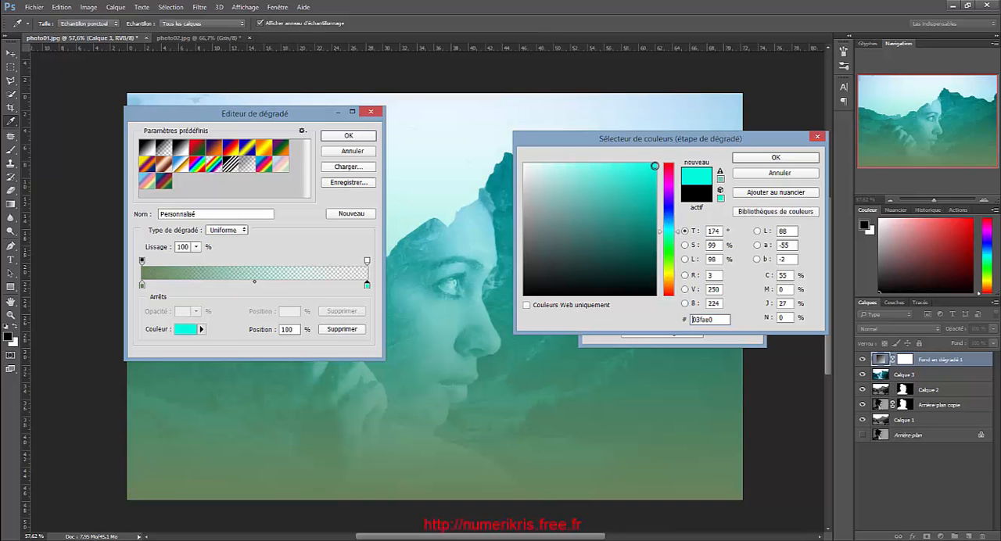
pyautogui.moveTo(677, 235); pyautogui.dragTo(680, 227)
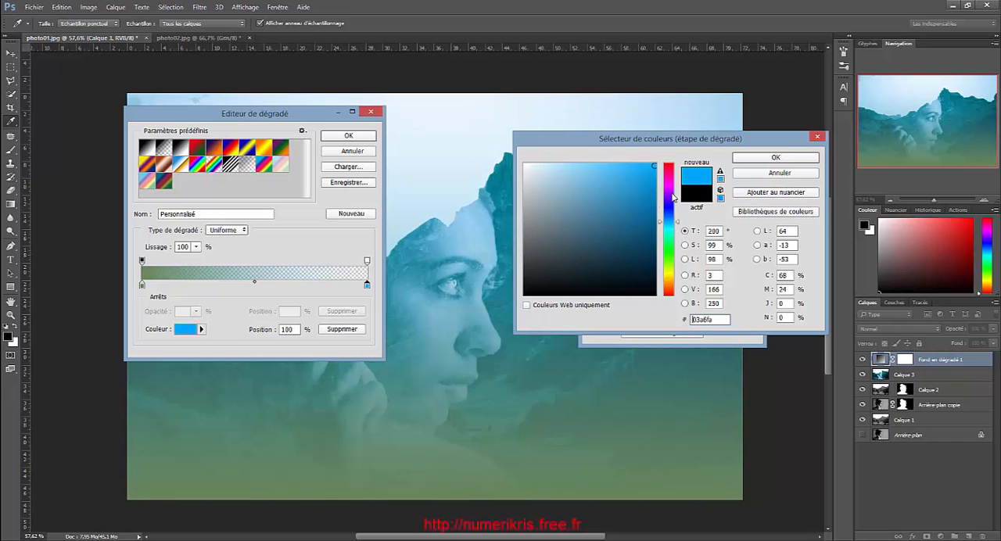
pyautogui.click(775, 158)
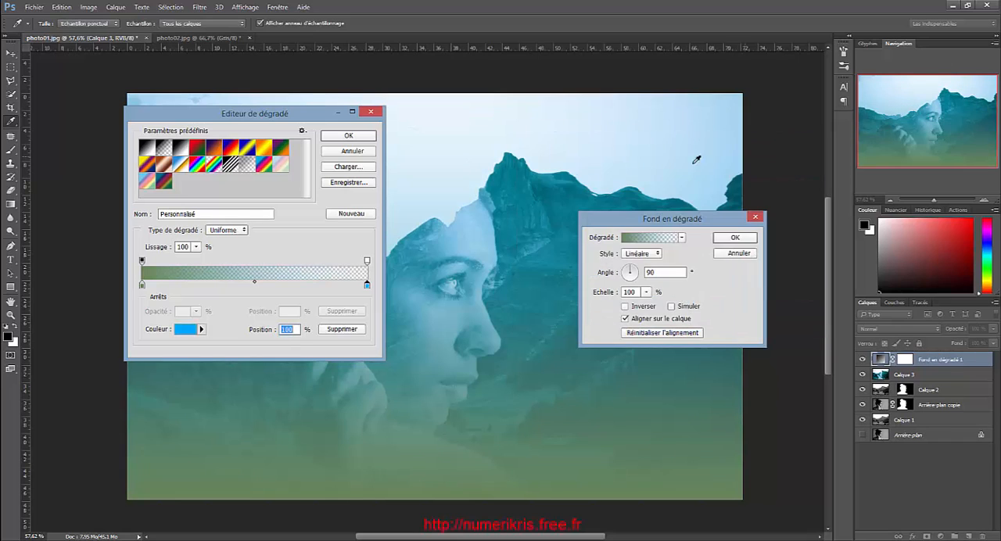
# Add a middle colour stop at position 50 in brown 876722, and apply the gradient fill
pyautogui.click(253, 284)
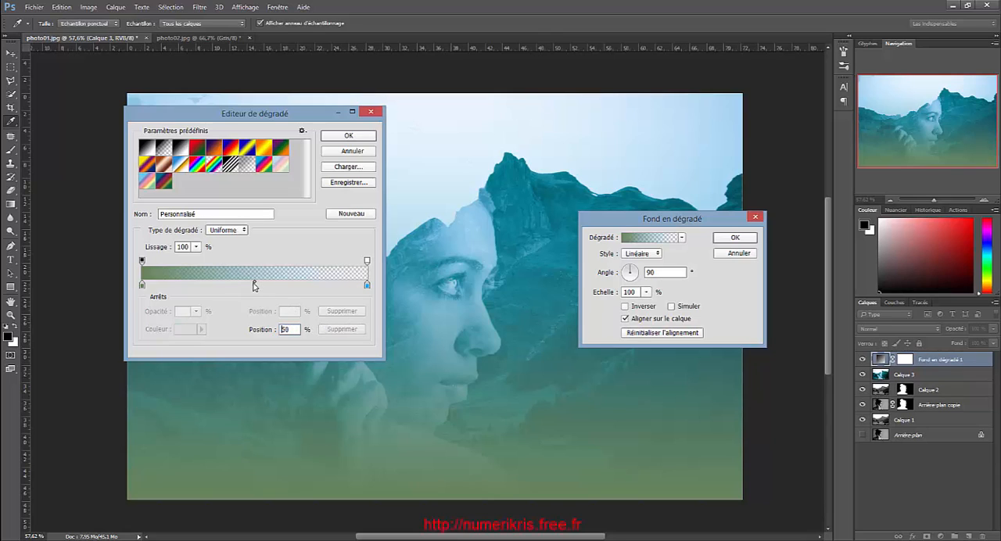
pyautogui.click(249, 285)
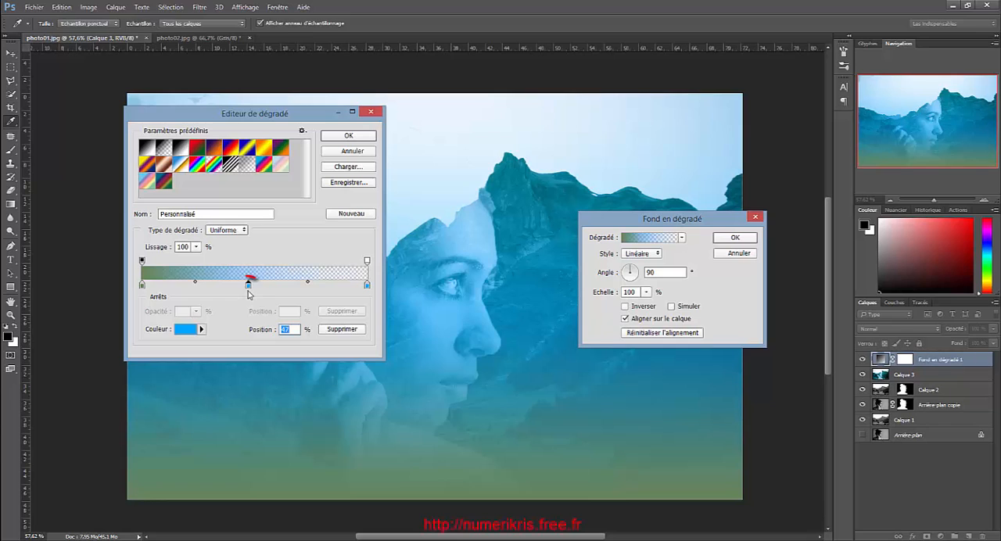
pyautogui.moveTo(249, 288); pyautogui.dragTo(254, 288)
pyautogui.click(190, 333)
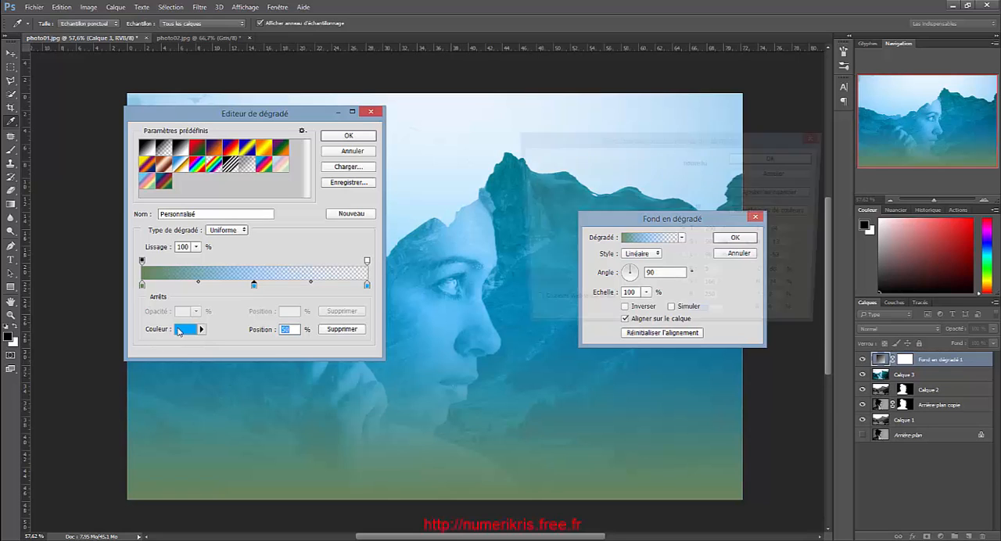
pyautogui.click(665, 280)
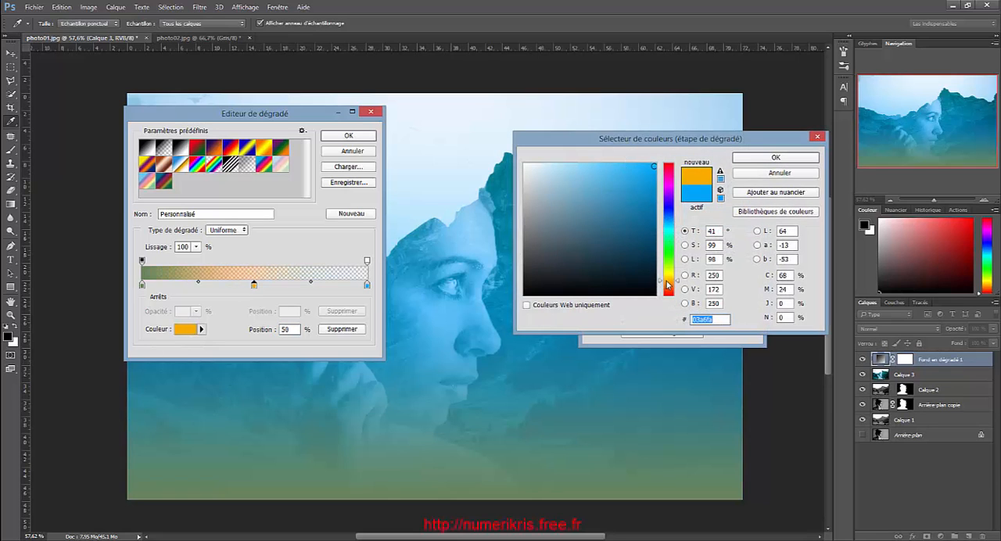
pyautogui.moveTo(653, 167)
pyautogui.mouseDown()
pyautogui.moveTo(645, 222)
pyautogui.moveTo(622, 225)
pyautogui.mouseUp()
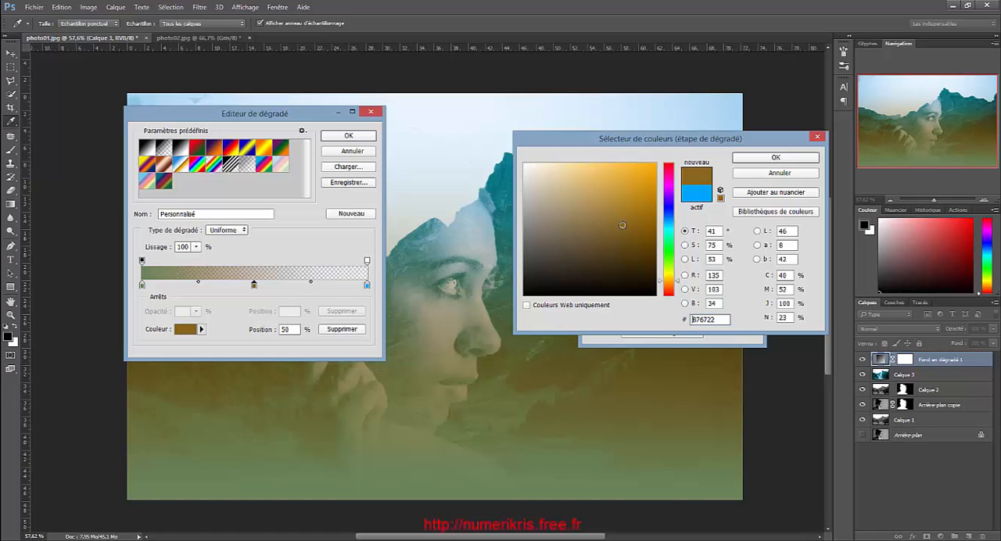
pyautogui.click(801, 157)
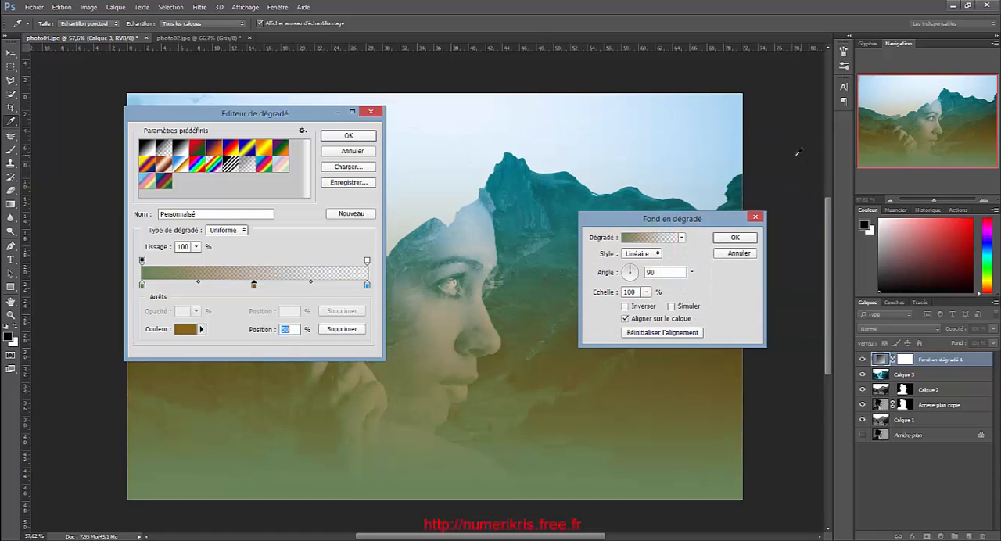
pyautogui.click(338, 135)
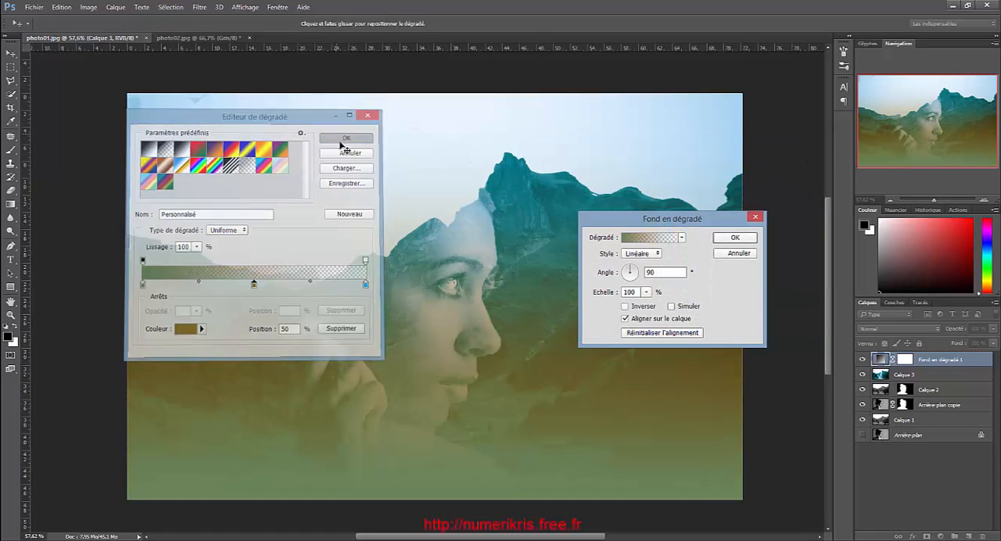
pyautogui.click(735, 237)
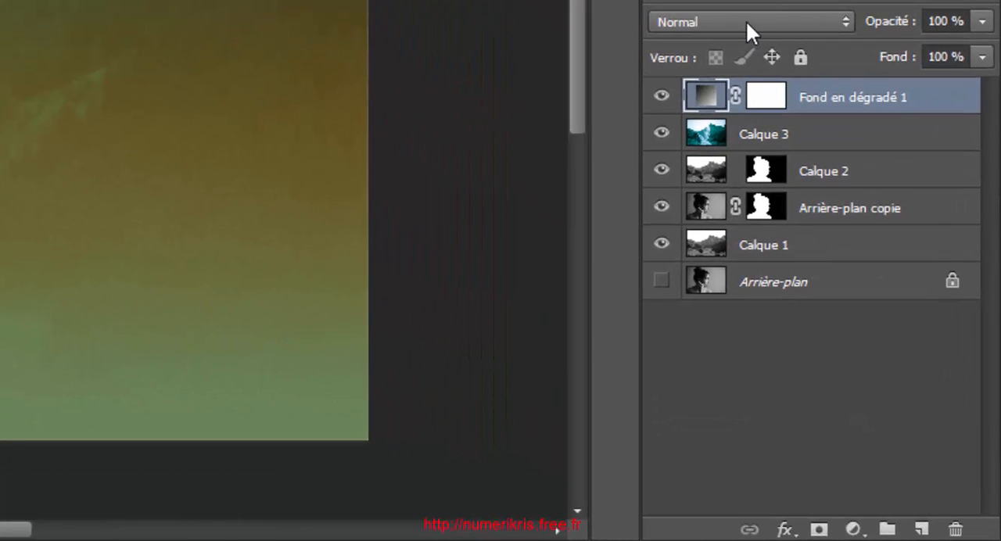
# Set the blend mode of the Fond en dégradé 1 layer to Lumière tamisée (soft light)
pyautogui.click(747, 21)
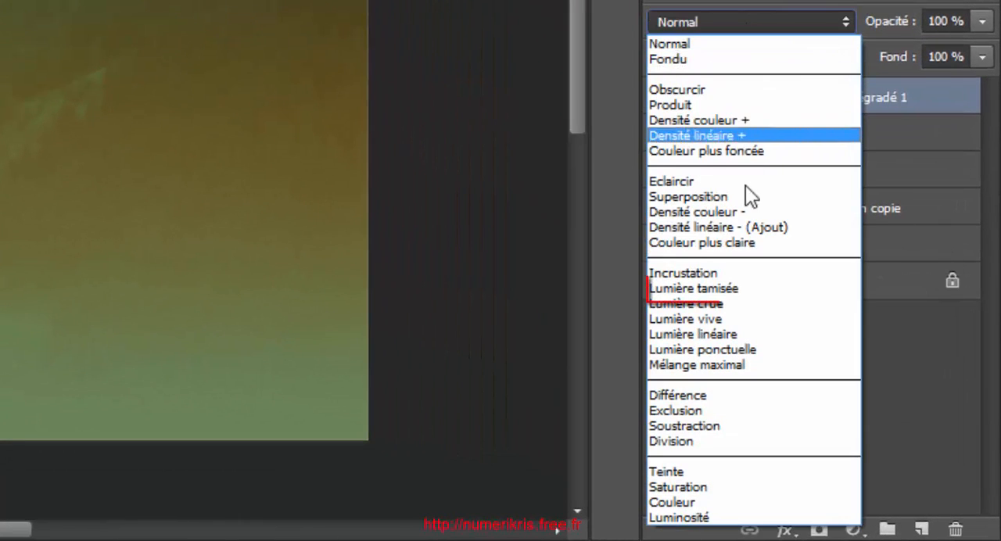
pyautogui.press('Escape')
pyautogui.hotkey('shift', 'alt', 'f')
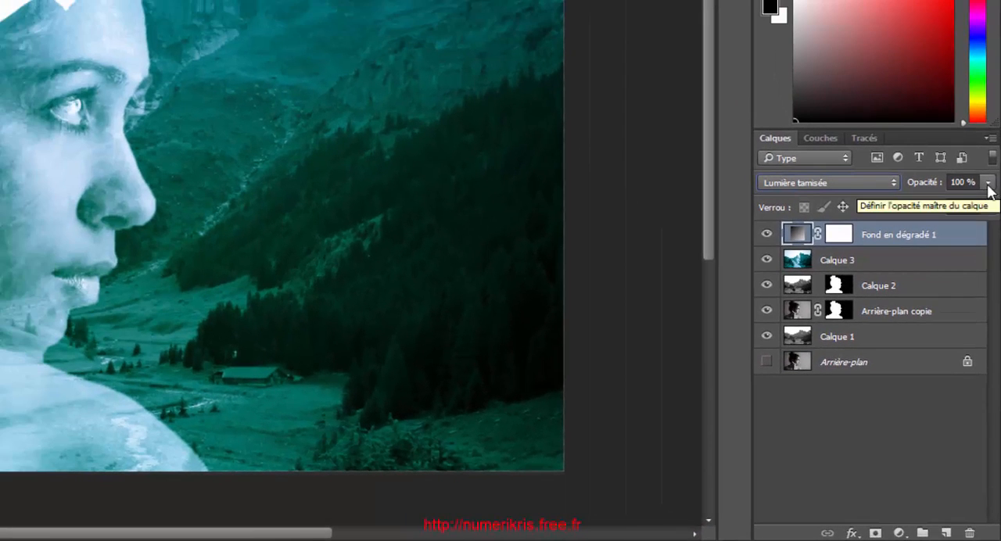
# Add a Couleur unie (solid colour) fill layer above the gradient fill in golden yellow d5a709
pyautogui.click(900, 532)
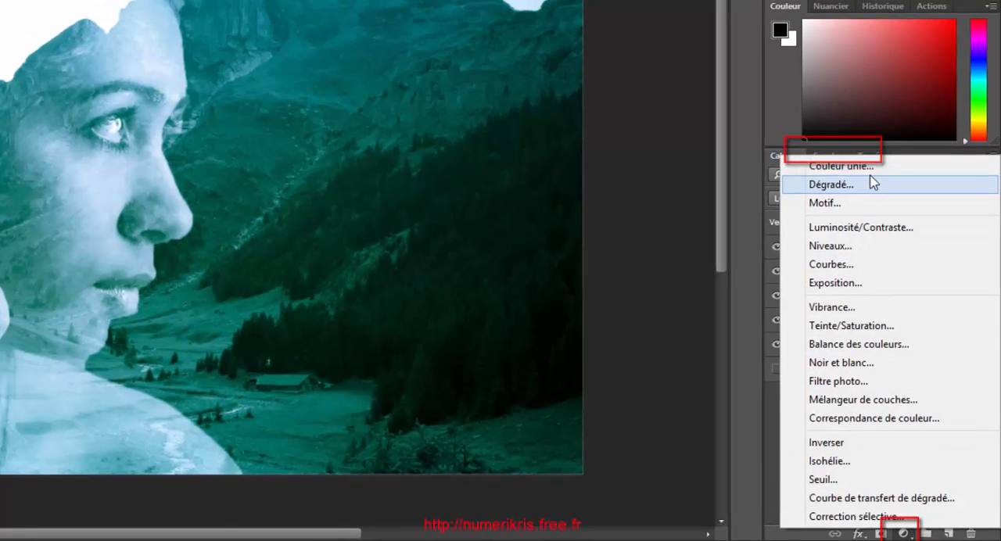
pyautogui.click(841, 166)
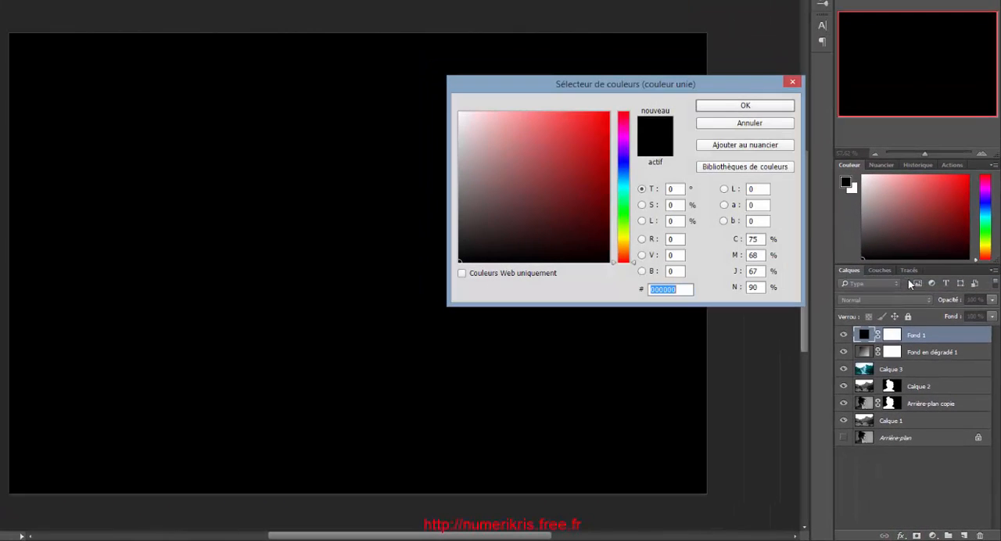
pyautogui.click(609, 115)
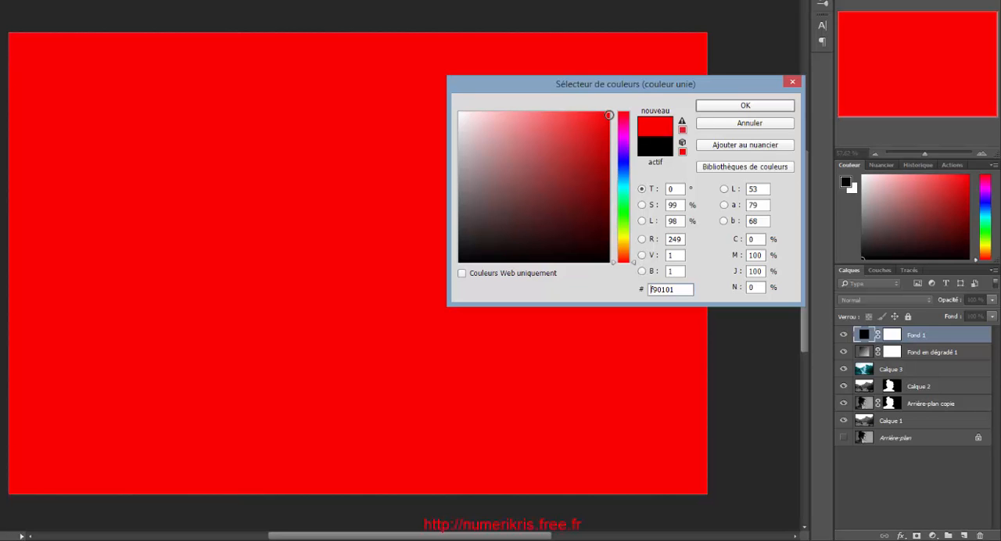
pyautogui.moveTo(610, 115); pyautogui.dragTo(603, 137)
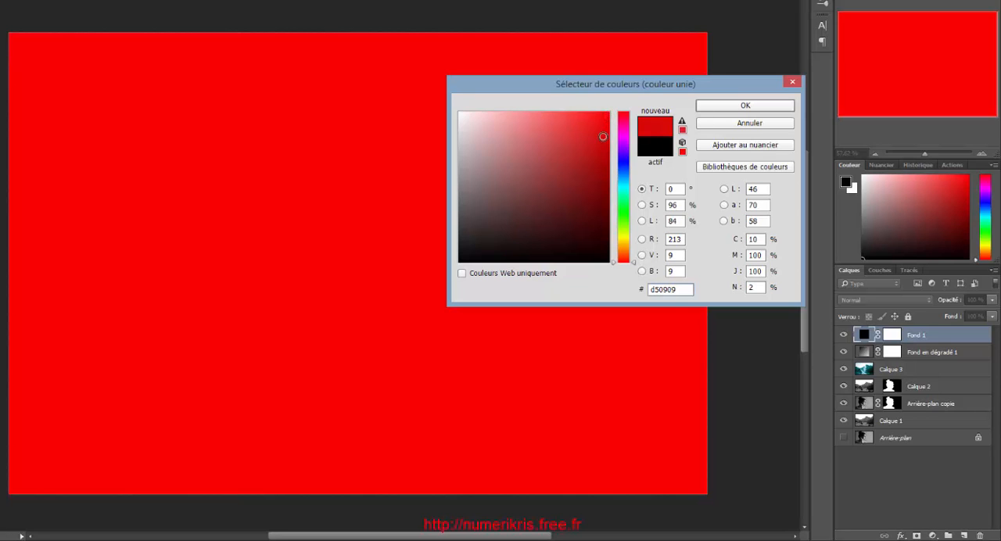
pyautogui.click(624, 244)
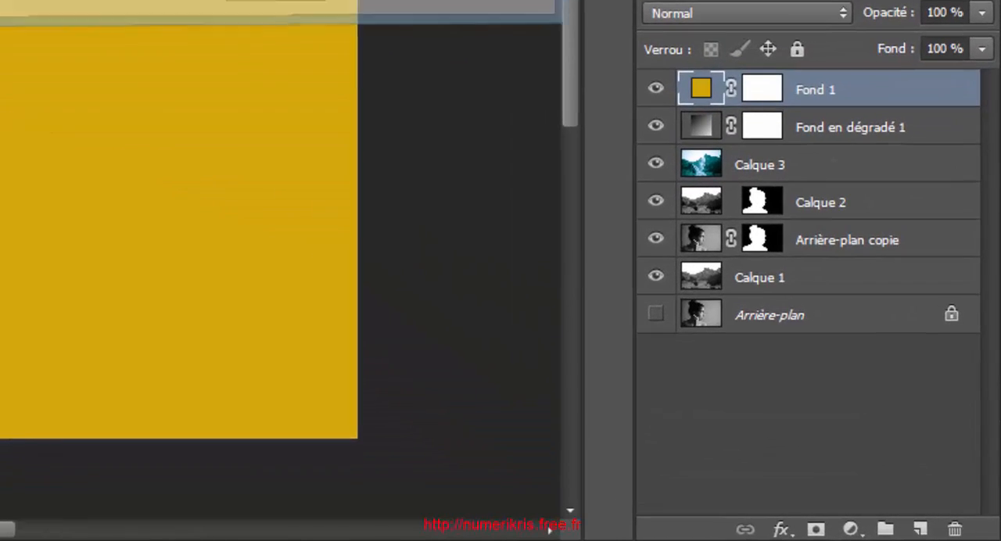
# Set the blend mode of the yellow fill layer Fond 1 to Lumière tamisée (soft light)
pyautogui.click(781, 11)
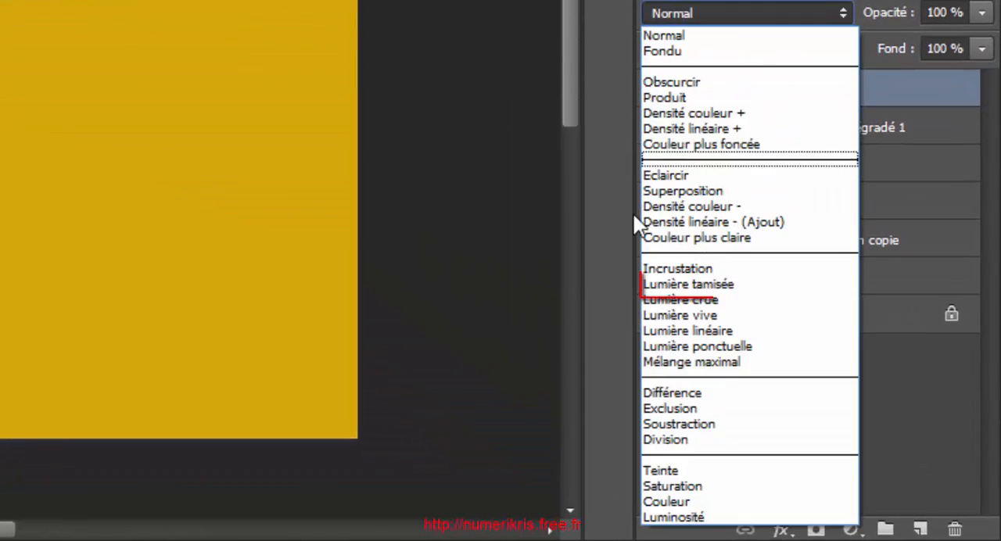
pyautogui.click(763, 363)
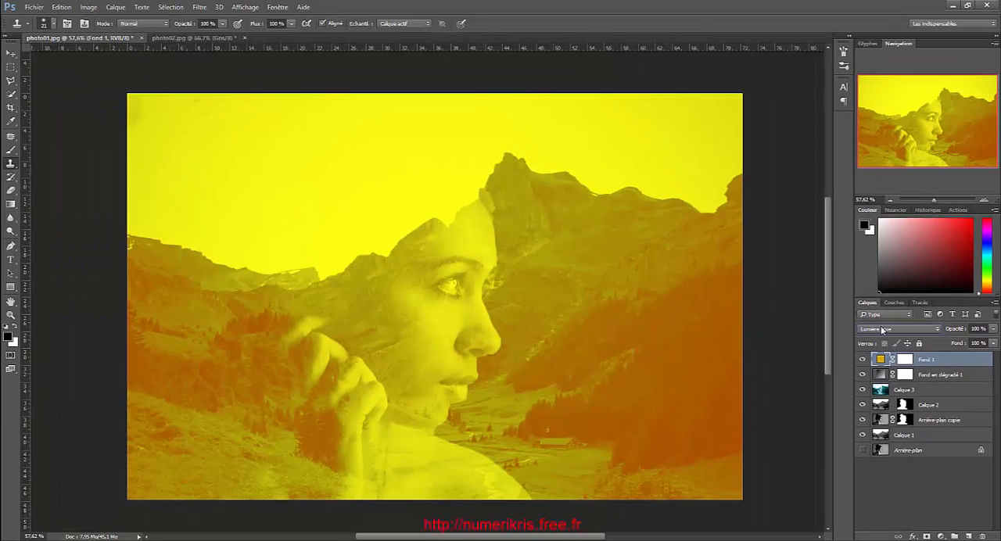
pyautogui.click(782, 150)
pyautogui.click(876, 388)
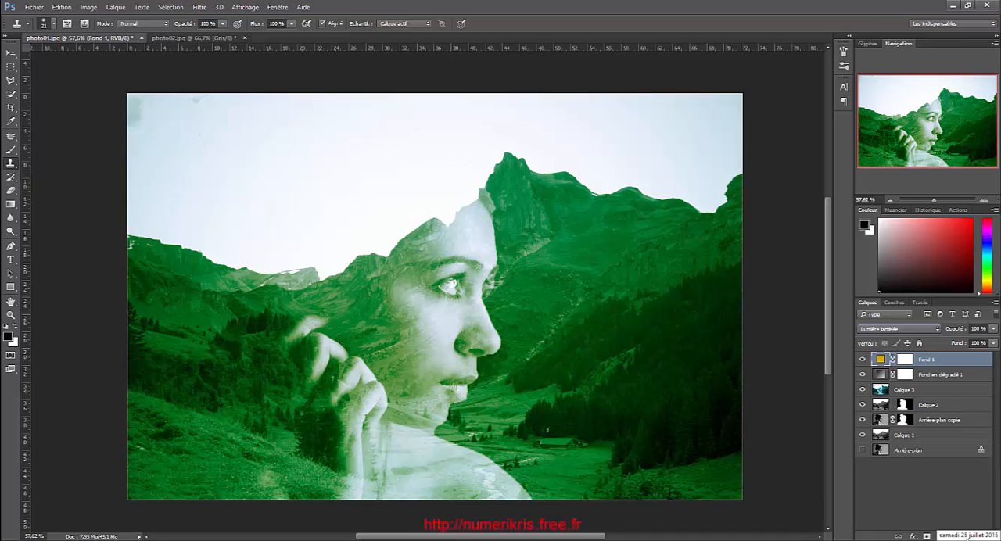
# Add a Teinte/Saturation adjustment layer above Fond 1 with Teinte -23, Saturation -38 and Luminosité -17
pyautogui.click(942, 537)
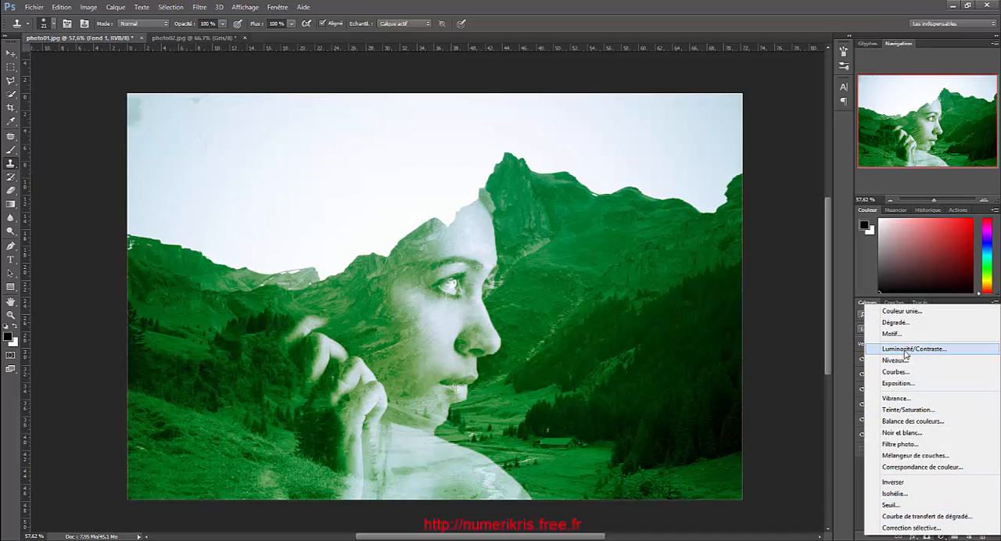
pyautogui.click(907, 410)
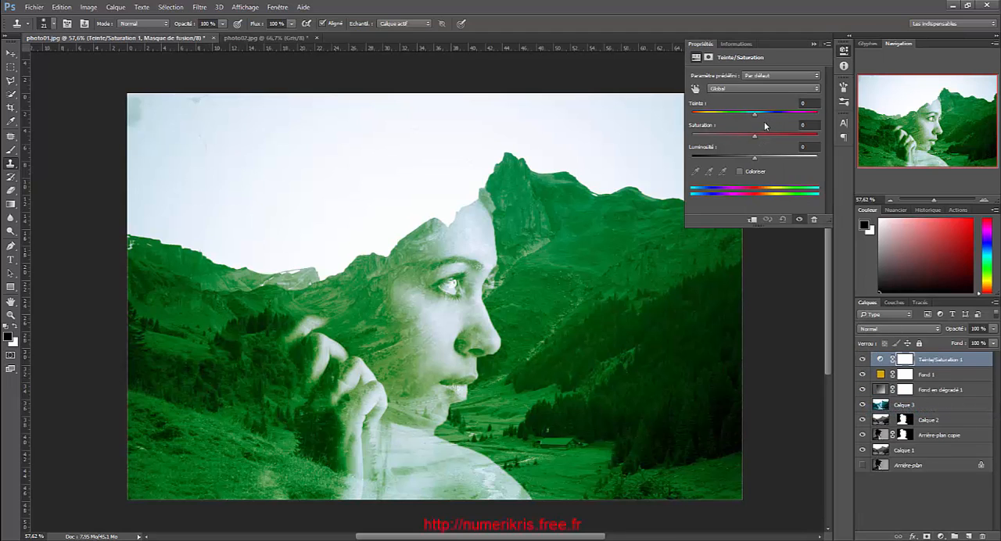
pyautogui.moveTo(758, 115); pyautogui.dragTo(745, 164)
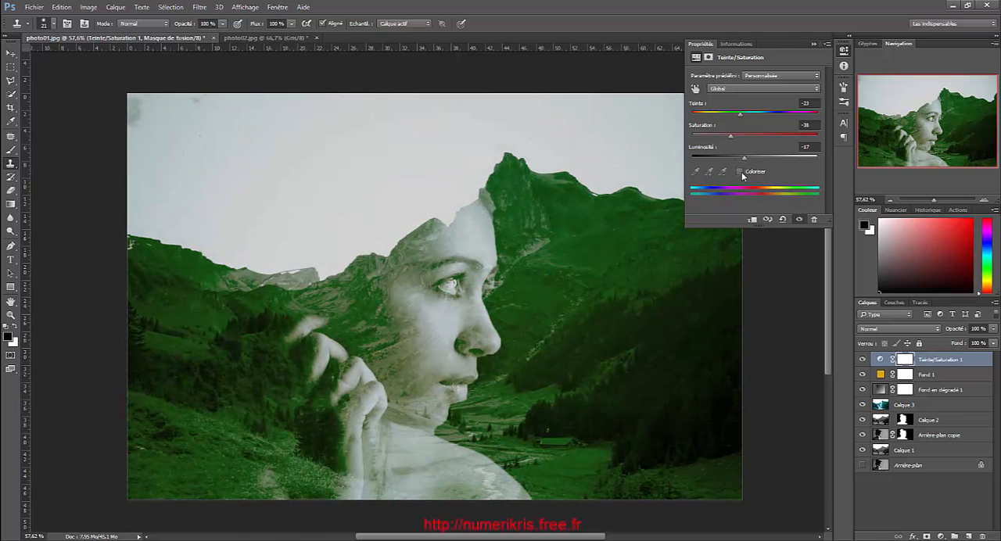
# Try the Coloriser option on the Teinte/Saturation adjustment and turn it back off
pyautogui.click(740, 172)
pyautogui.click(740, 172)
pyautogui.click(740, 172)
pyautogui.click(740, 172)
# Close the Propriétés panel group of the Teinte/Saturation adjustment
pyautogui.click(828, 45)
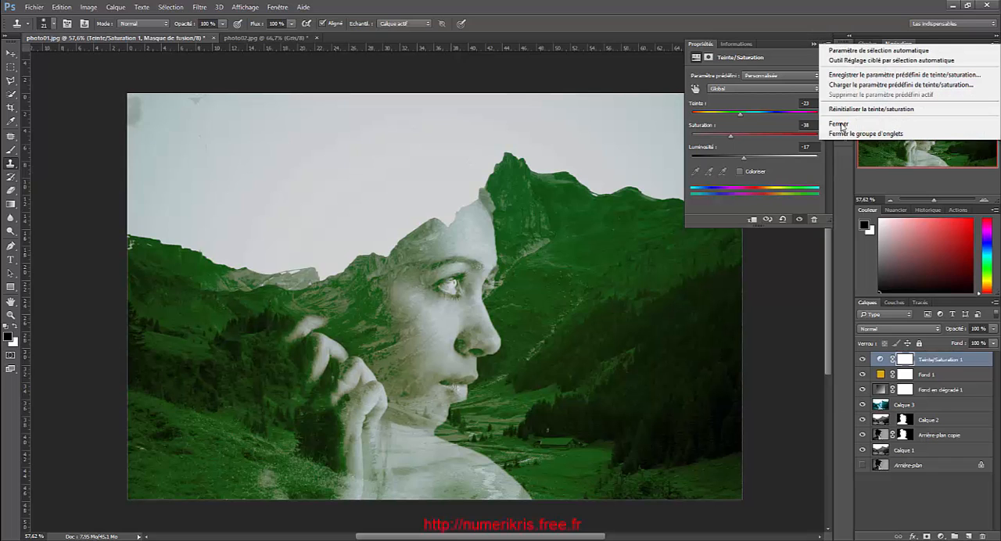
pyautogui.click(843, 135)
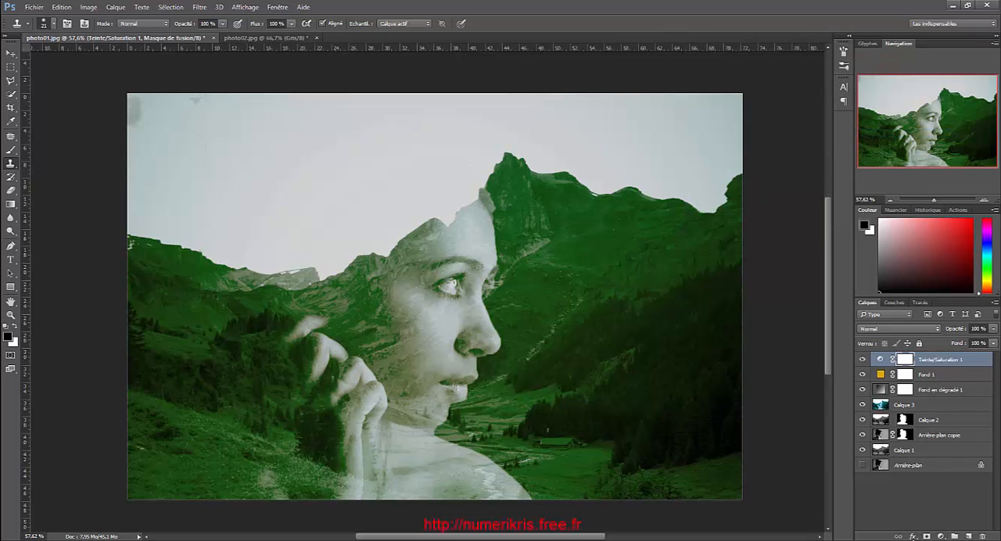
# Add a Luminosité/Contraste adjustment layer above Teinte/Saturation 1 with Luminosité 38 and Contraste 5, and close its properties panel group
pyautogui.click(940, 536)
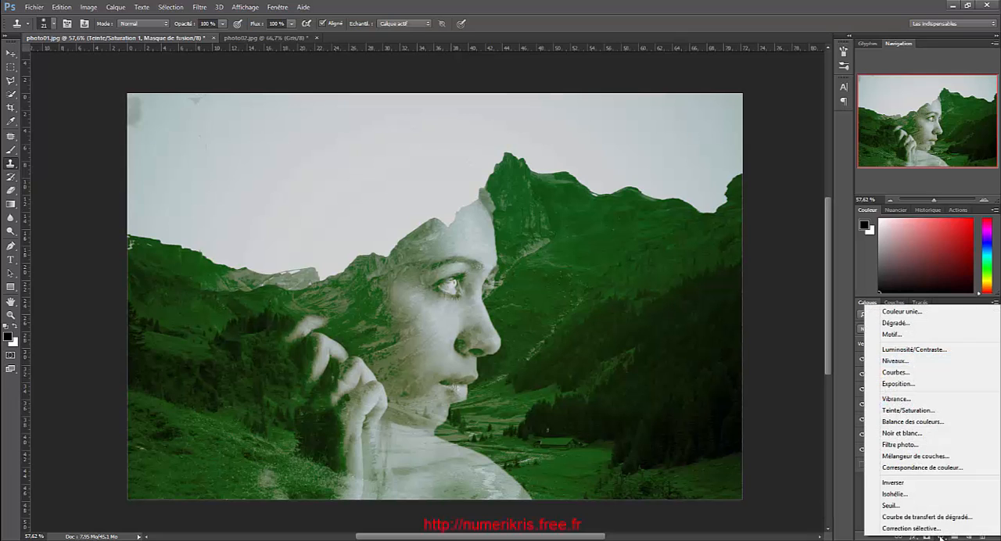
pyautogui.click(913, 349)
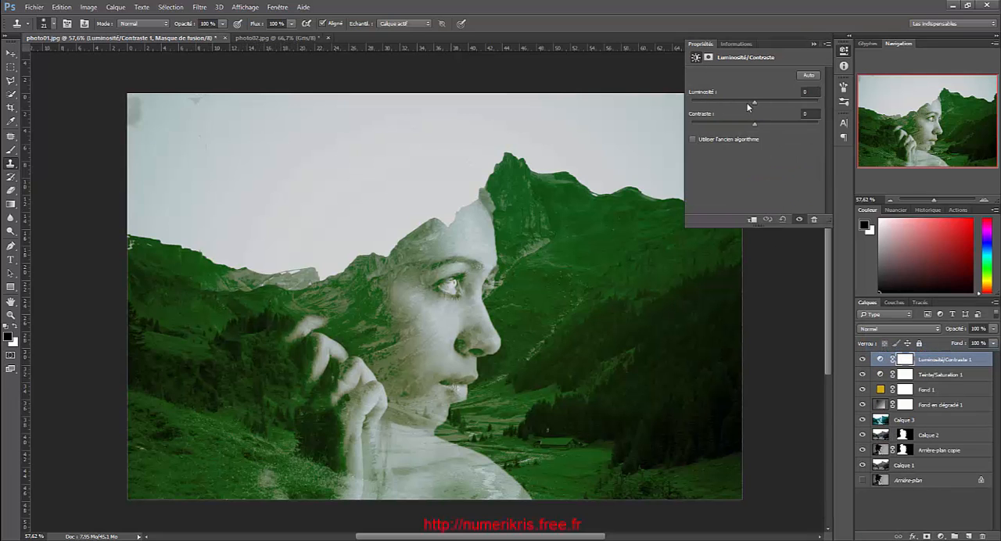
pyautogui.moveTo(755, 104); pyautogui.dragTo(774, 104)
pyautogui.moveTo(779, 104); pyautogui.dragTo(744, 125)
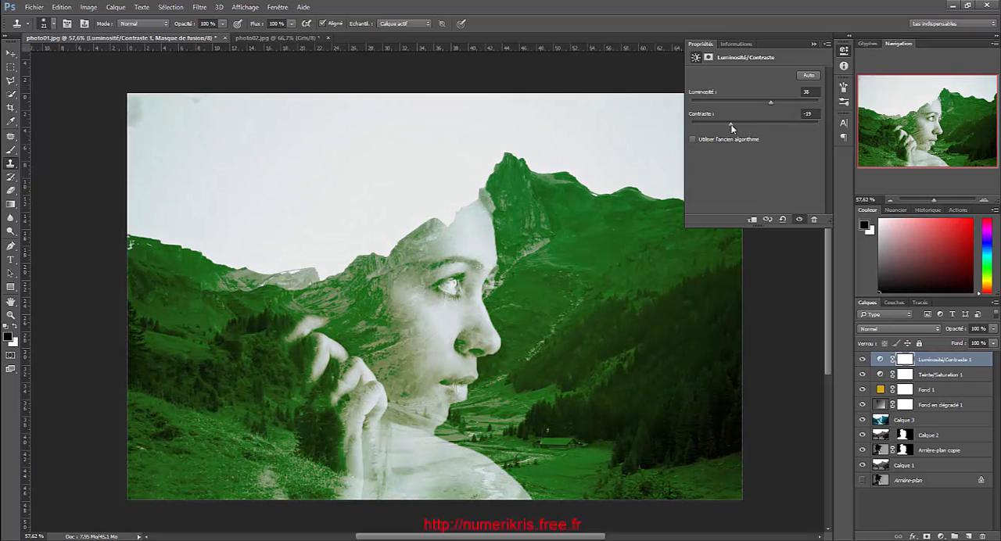
pyautogui.click(828, 43)
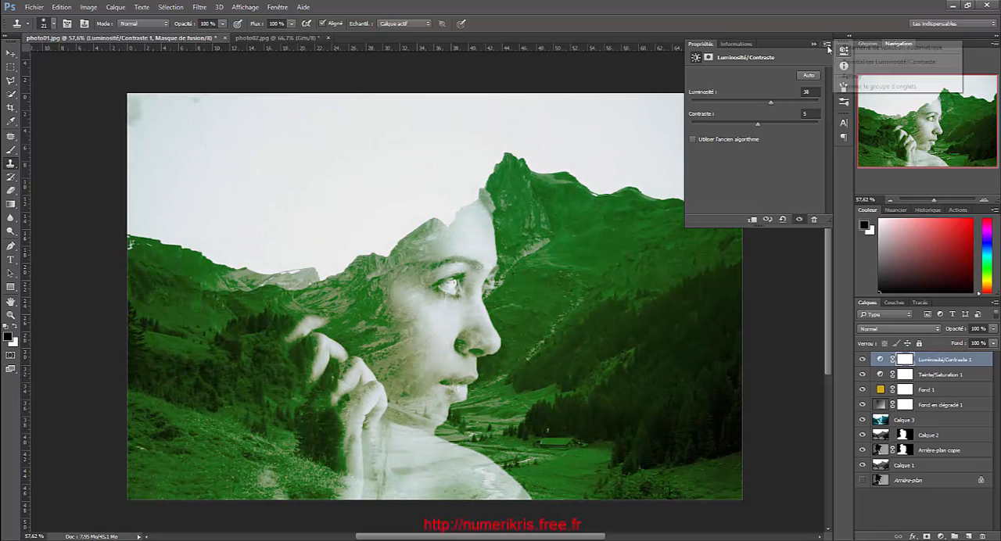
pyautogui.click(859, 92)
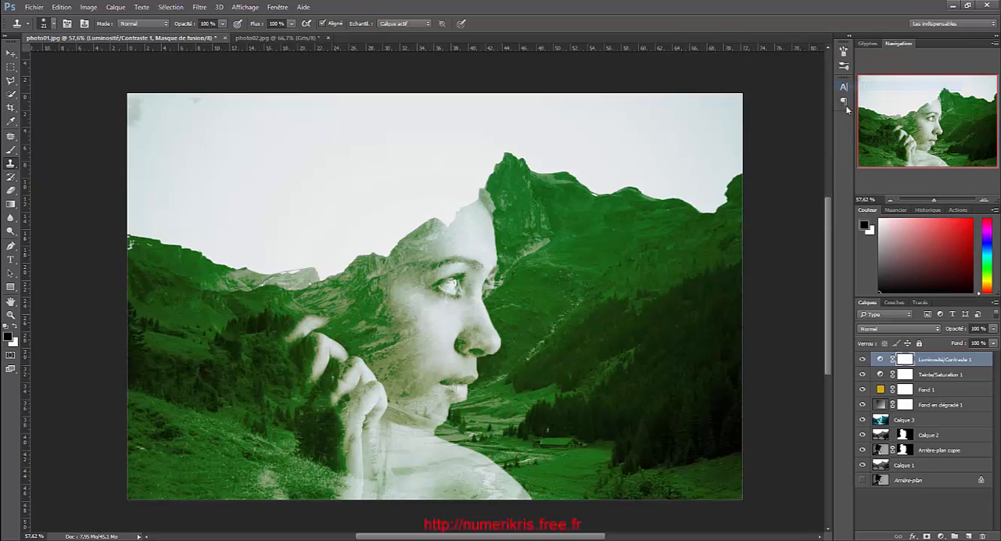
# Edit the gradient of the Fond en dégradé 1 layer and set its starting colour stop to bright green 67e728
pyautogui.click(932, 407)
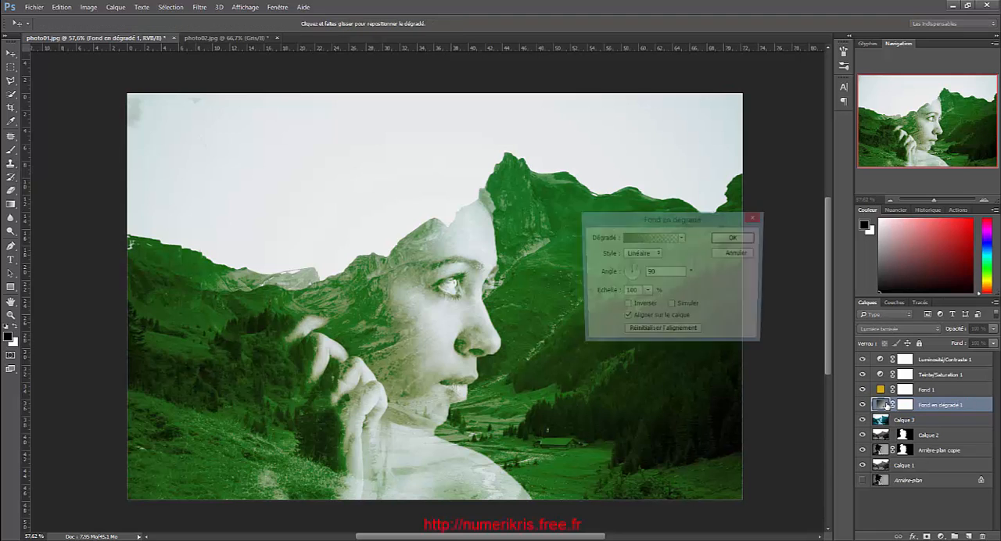
pyautogui.doubleClick(882, 405)
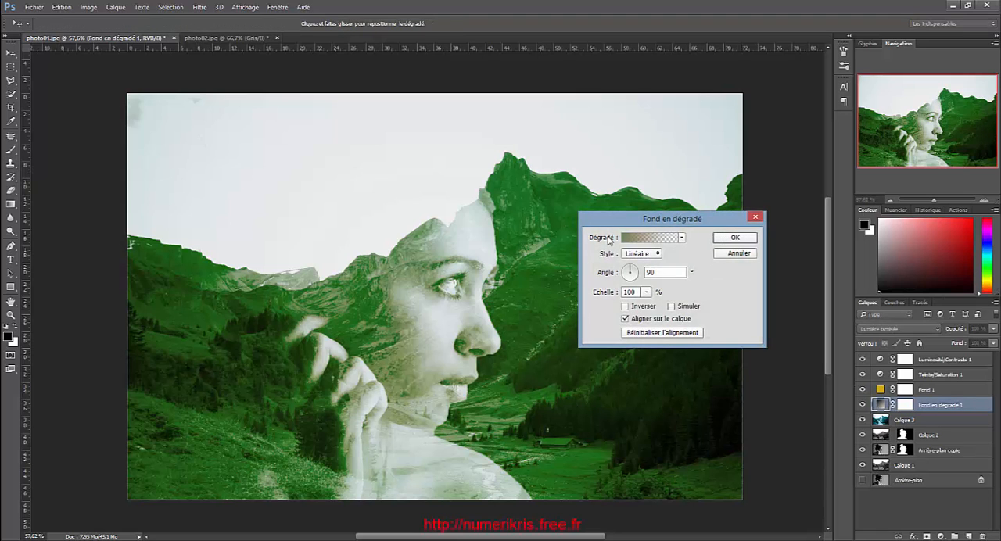
pyautogui.click(644, 238)
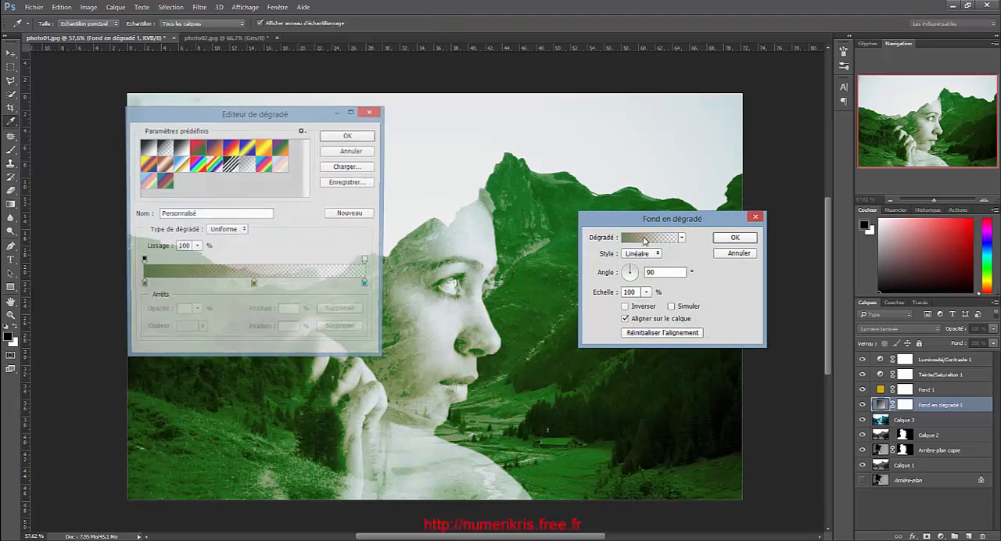
pyautogui.click(142, 286)
pyautogui.click(188, 329)
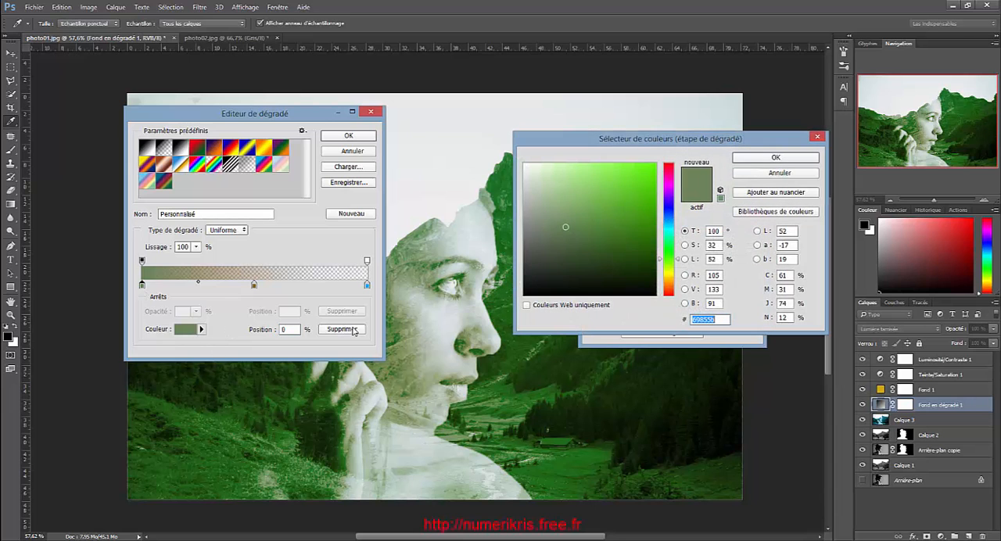
pyautogui.moveTo(595, 205); pyautogui.dragTo(633, 175)
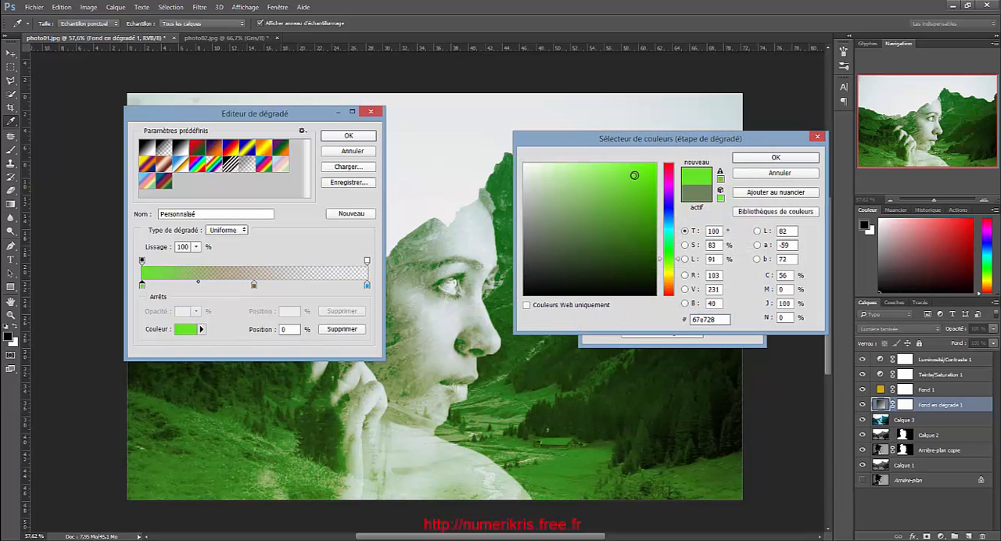
pyautogui.click(753, 158)
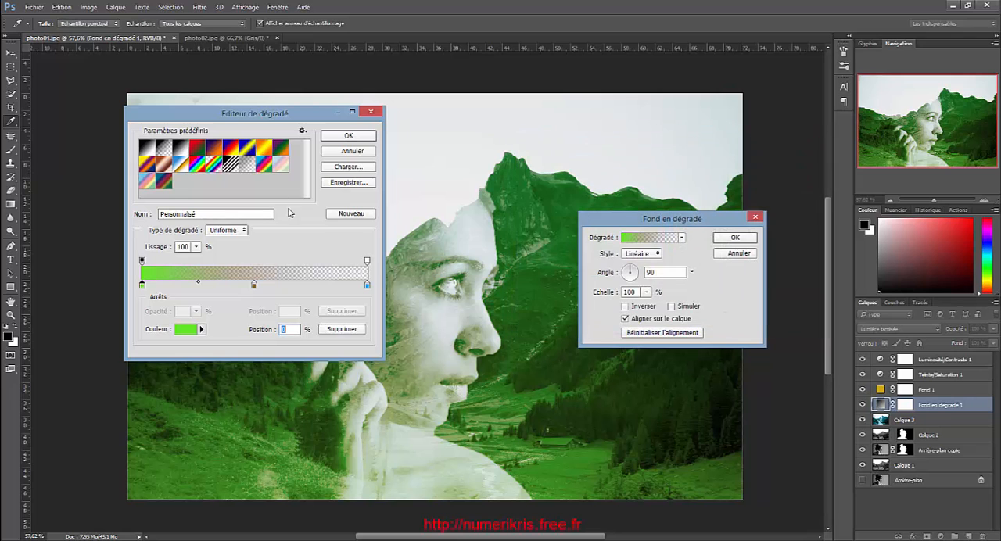
# Set the gradient's end colour stop to dark blue 1f485d
pyautogui.click(368, 287)
pyautogui.click(189, 330)
pyautogui.moveTo(605, 181)
pyautogui.mouseDown()
pyautogui.moveTo(619, 183)
pyautogui.moveTo(611, 247)
pyautogui.mouseUp()
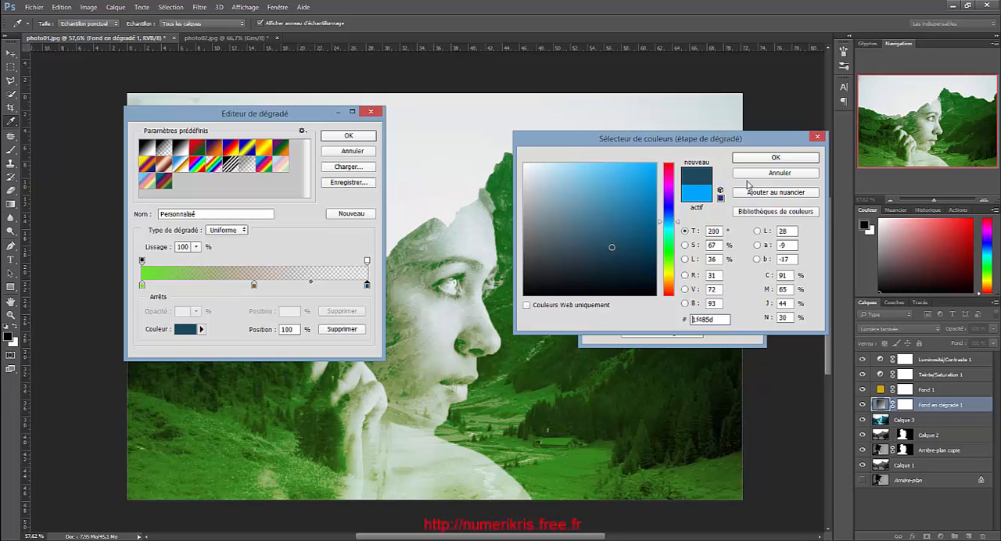
pyautogui.click(778, 159)
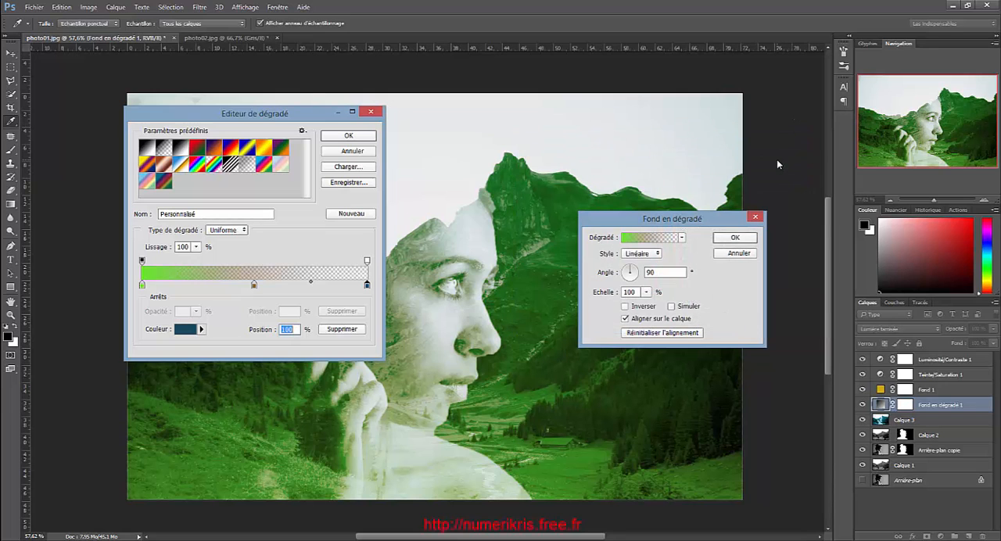
# Delete the gradient's middle colour stop and set the end opacity stop to 100 %
pyautogui.click(254, 286)
pyautogui.click(335, 331)
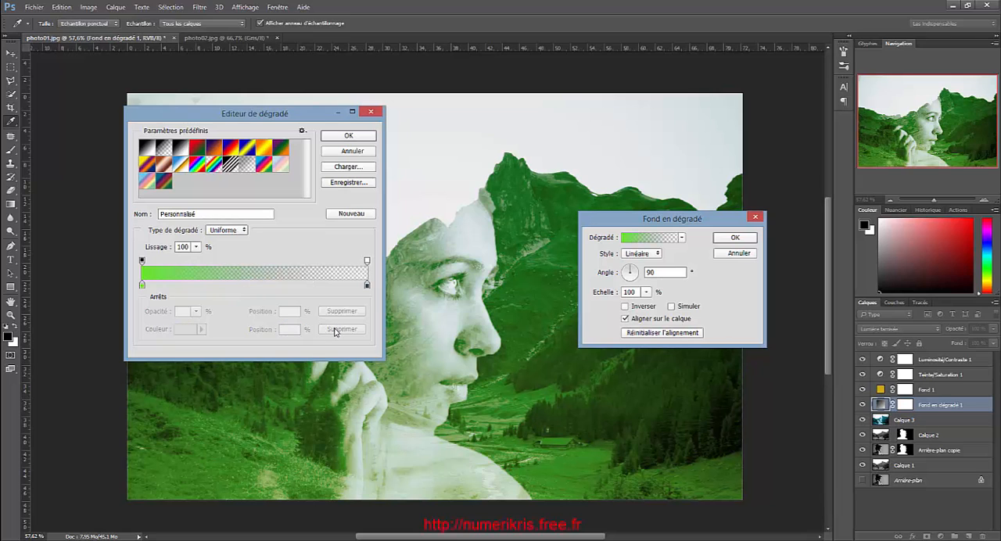
pyautogui.click(367, 286)
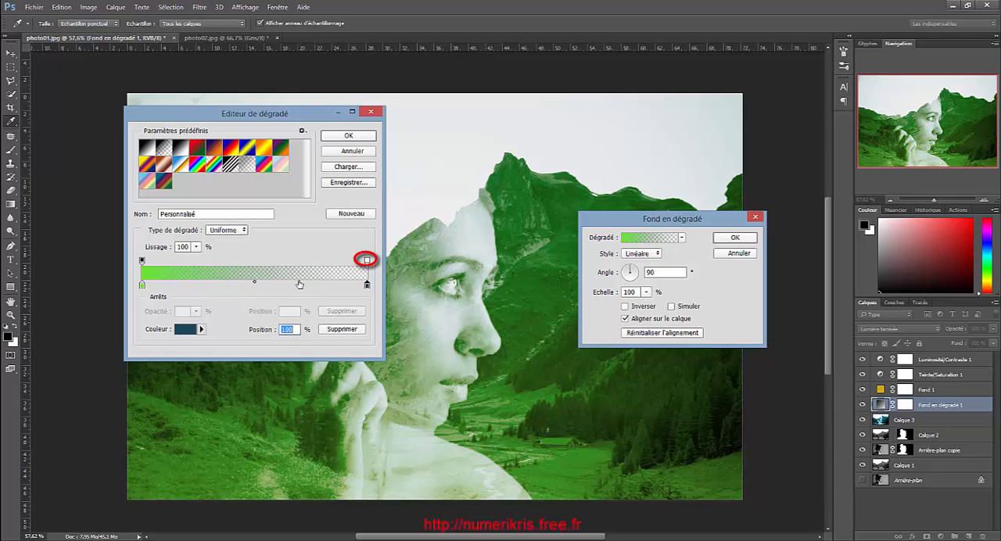
pyautogui.click(367, 260)
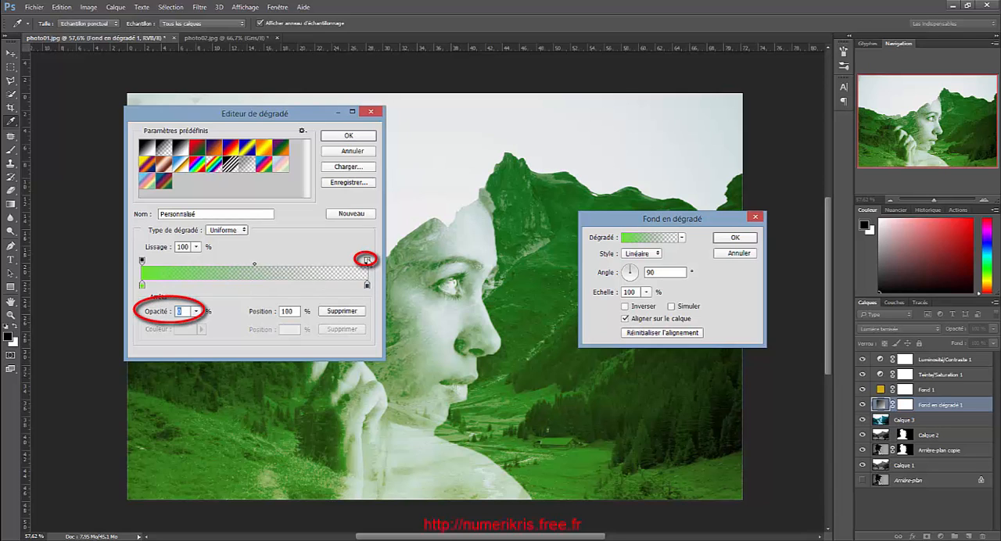
pyautogui.click(196, 311)
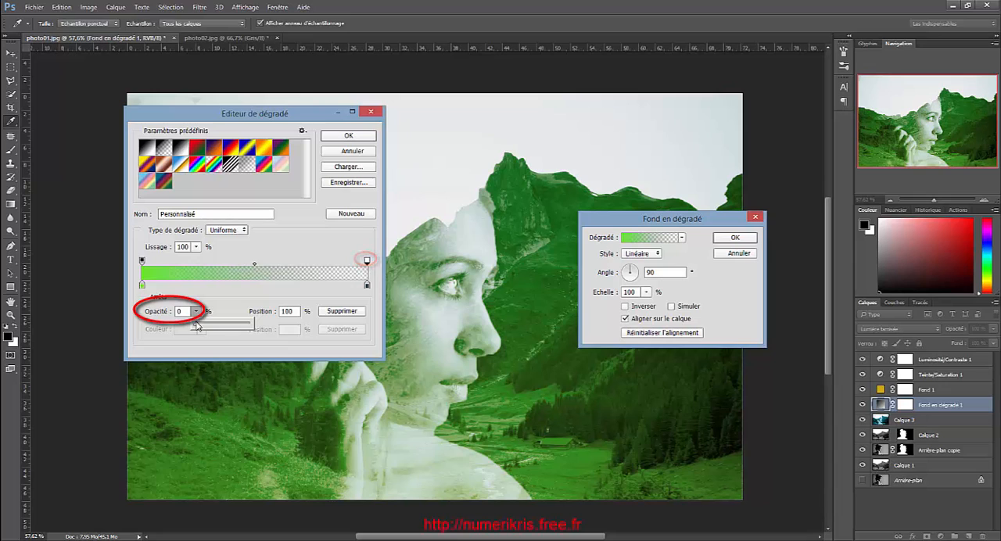
pyautogui.moveTo(197, 324); pyautogui.dragTo(266, 329)
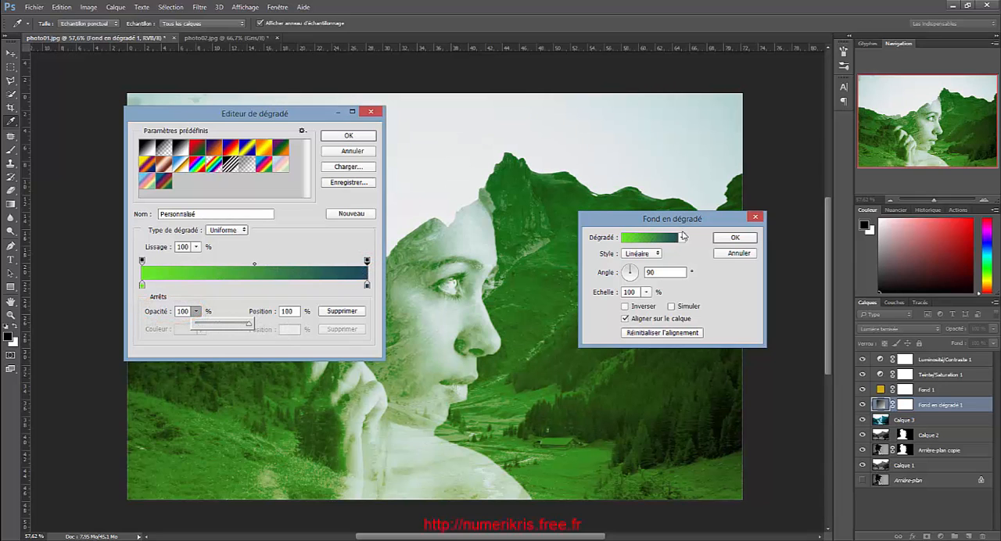
# Add a pink ec036b colour stop at 48 % of the gradient and apply the edited gradient fill
pyautogui.click(250, 286)
pyautogui.click(179, 329)
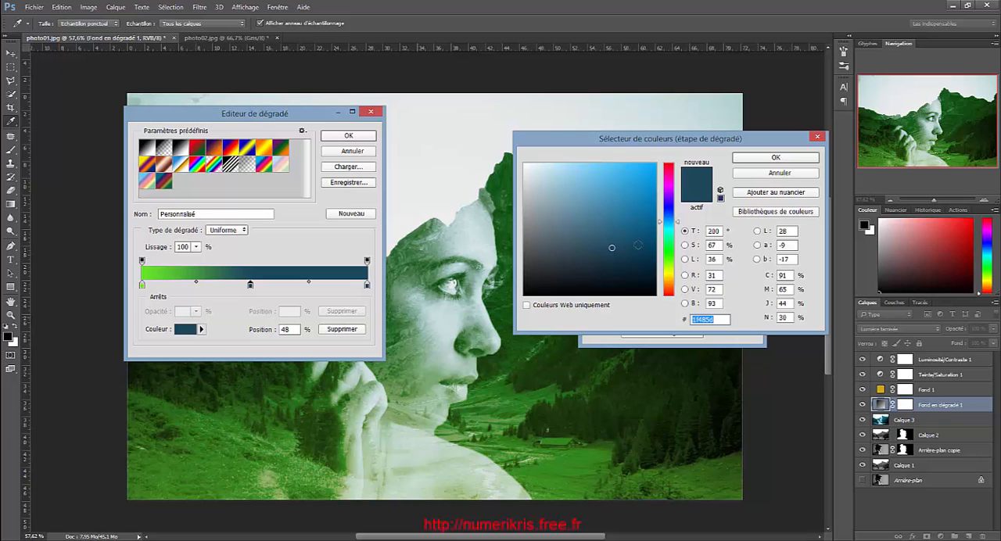
pyautogui.click(671, 188)
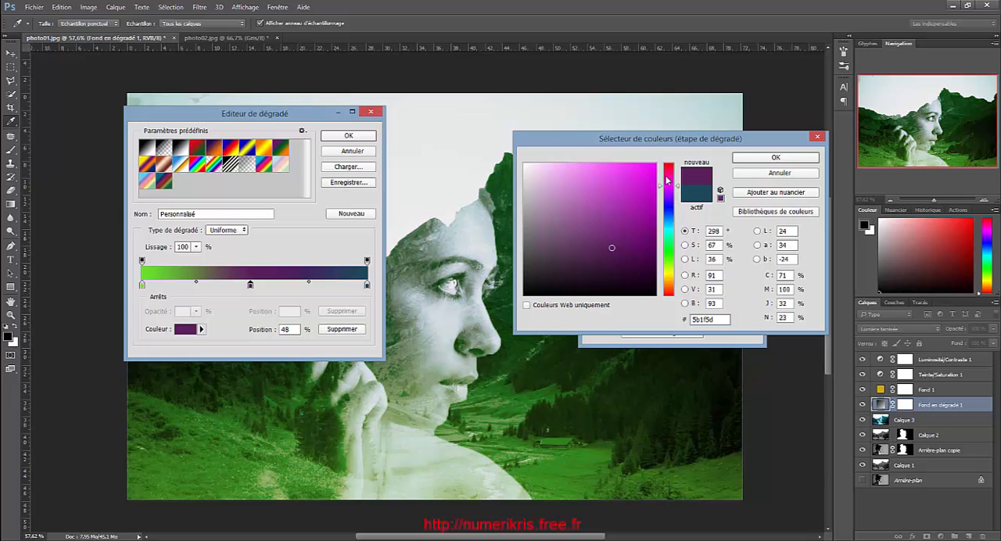
pyautogui.click(666, 173)
pyautogui.click(655, 172)
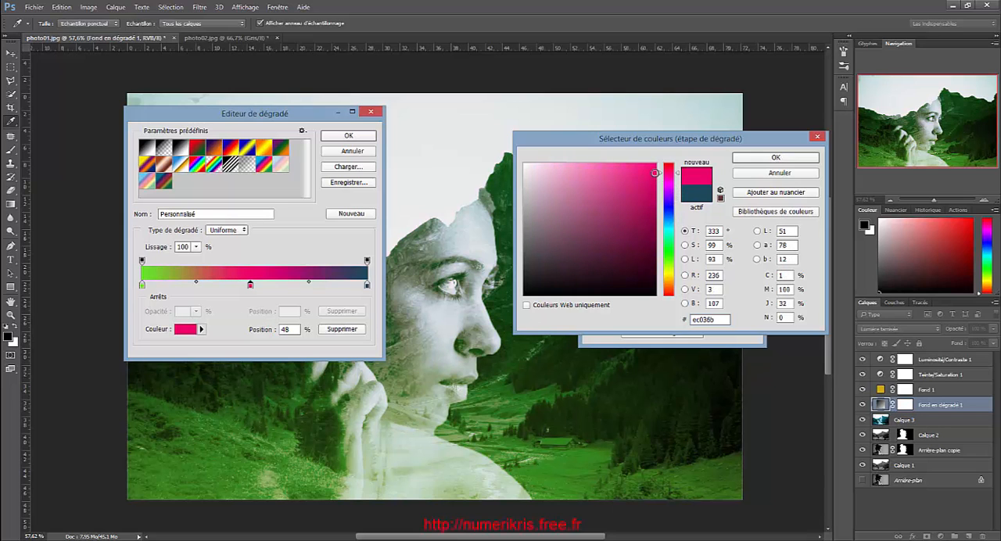
pyautogui.click(747, 157)
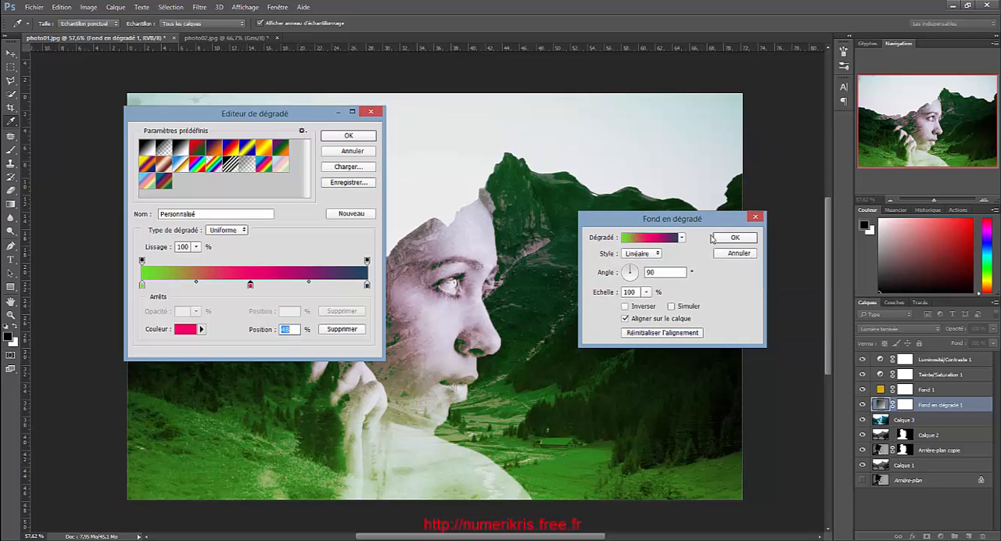
pyautogui.click(362, 139)
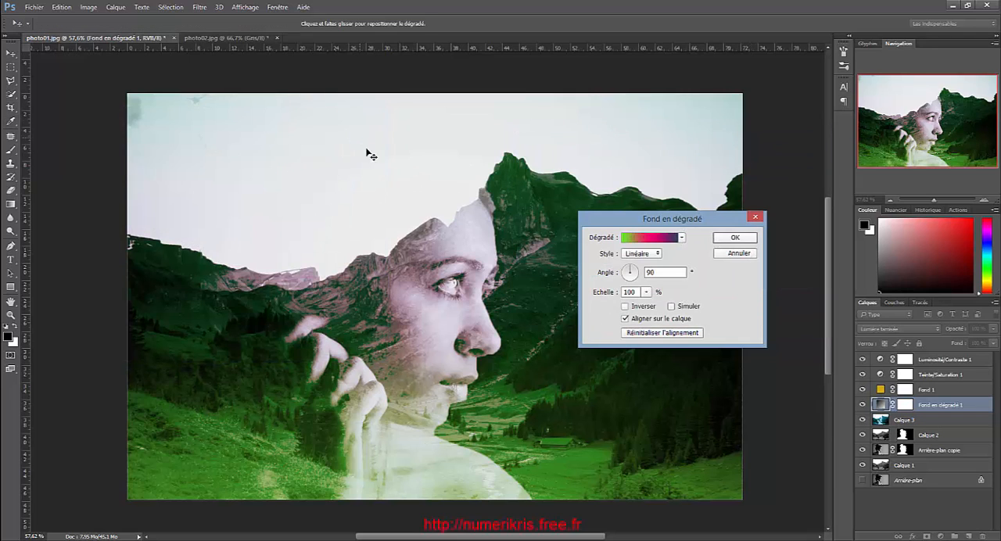
pyautogui.click(725, 251)
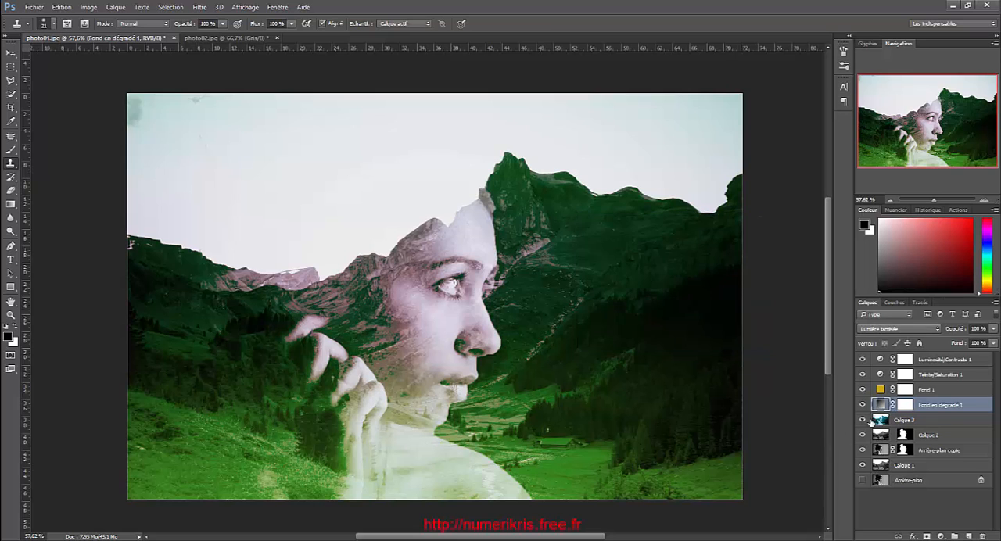
# Compare the image with and without the yellow fill layer Fond 1 and leave that layer hidden
pyautogui.click(864, 391)
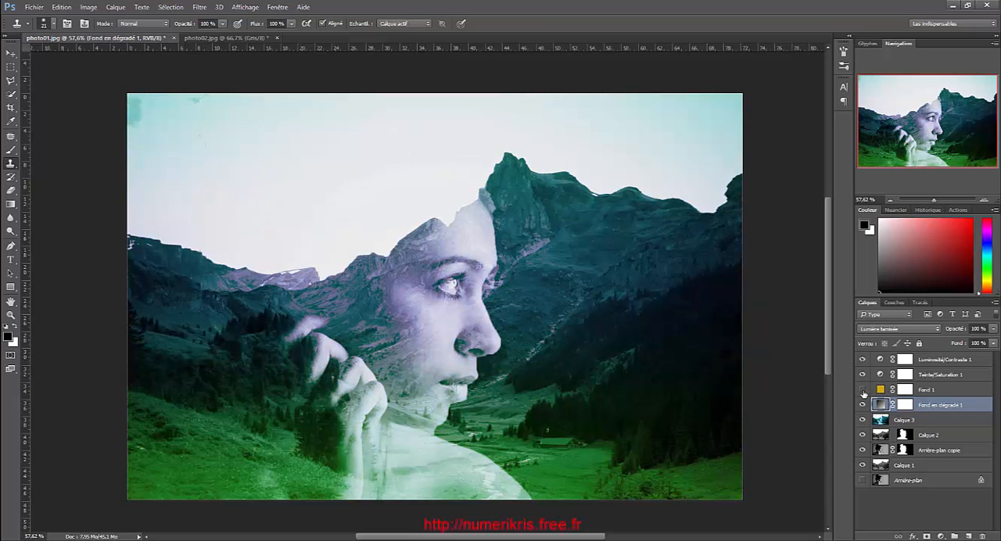
pyautogui.click(863, 391)
pyautogui.click(864, 391)
# Toggle the Teinte/Saturation 1 and Luminosité/Contraste 1 layers off and on to compare their effect on the image
pyautogui.click(863, 375)
pyautogui.click(862, 375)
pyautogui.click(863, 375)
pyautogui.click(862, 374)
pyautogui.click(863, 361)
pyautogui.click(863, 361)
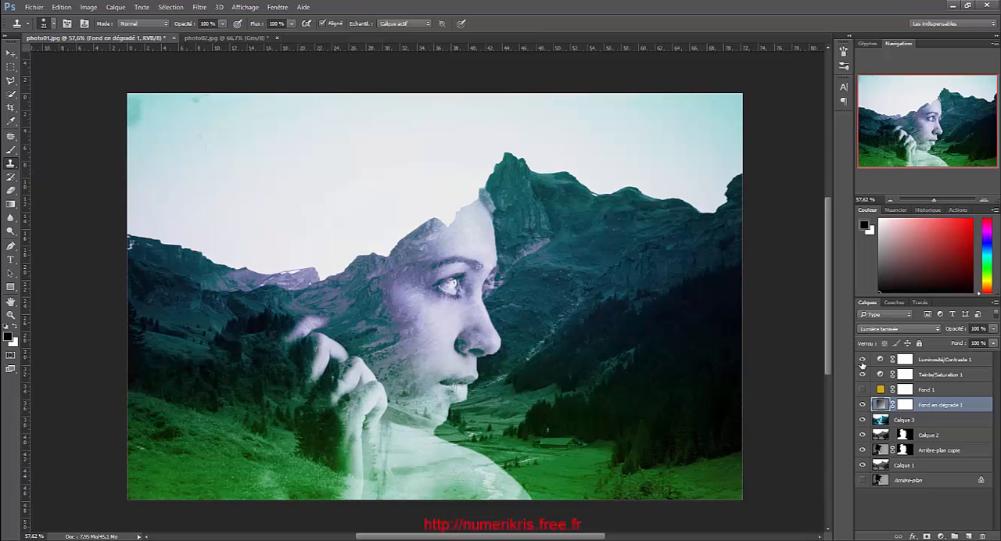